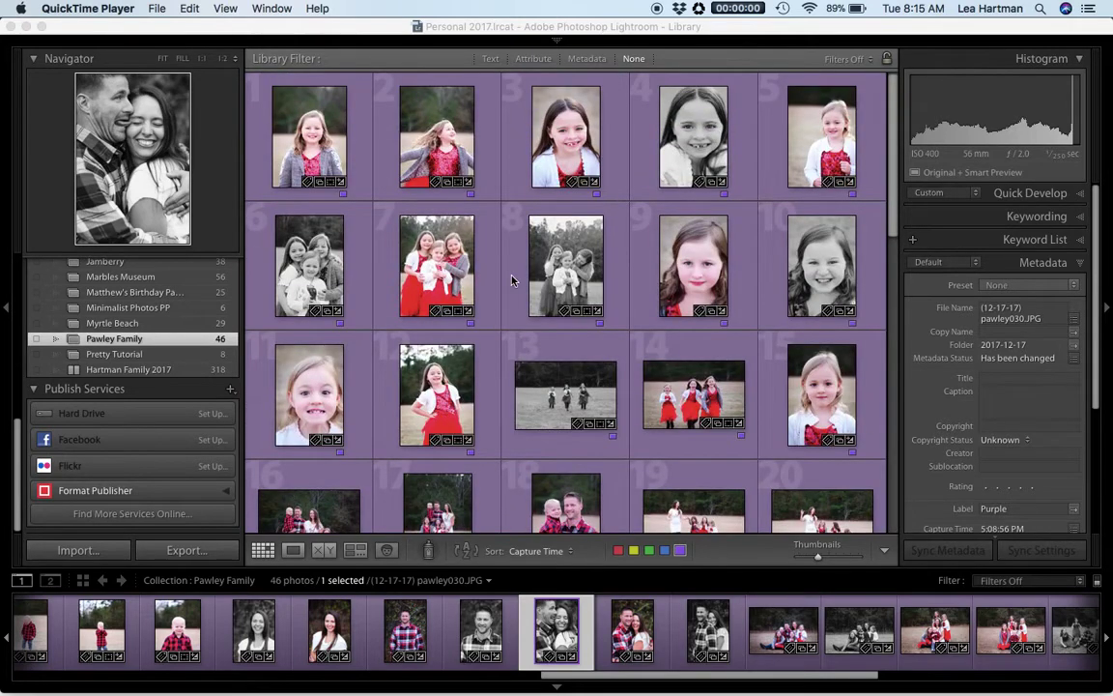
# Select the first photo of the family collection and switch to the Book module
pyautogui.hscroll(-10, 529, 615)
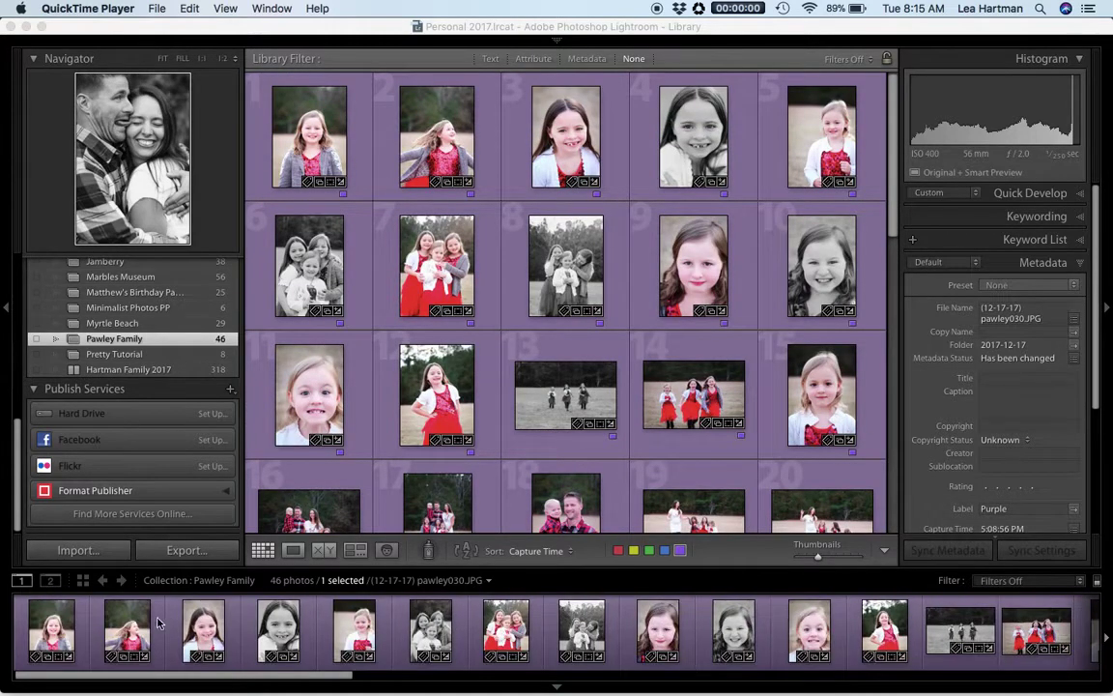
pyautogui.click(63, 626)
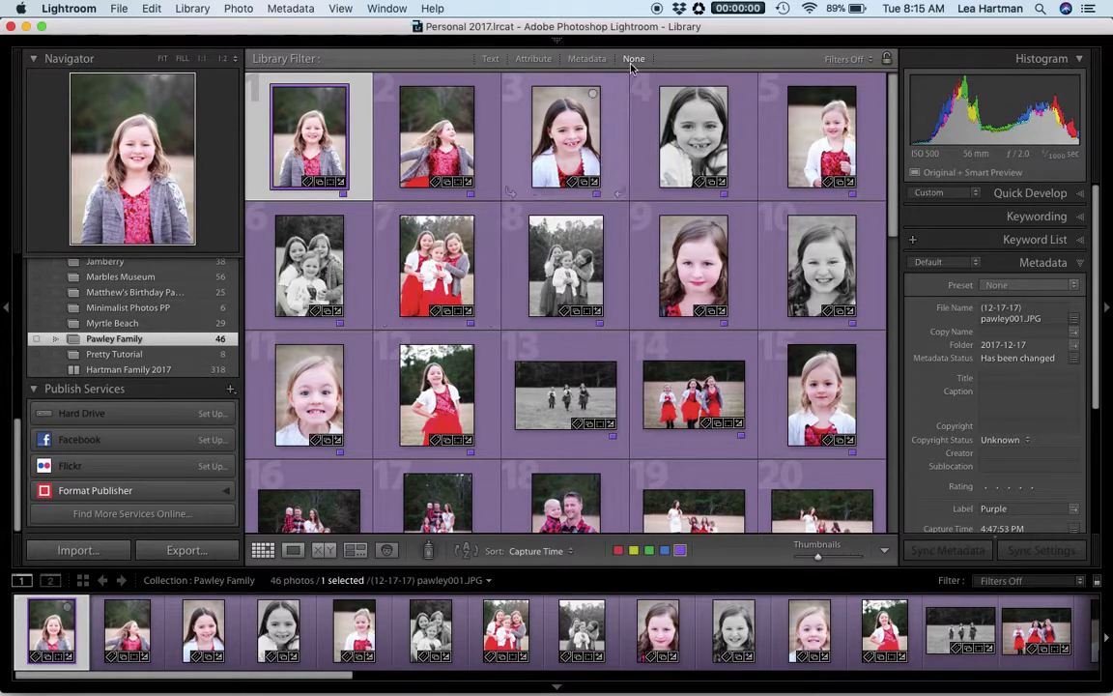
pyautogui.moveTo(638, 44)
pyautogui.click(874, 64)
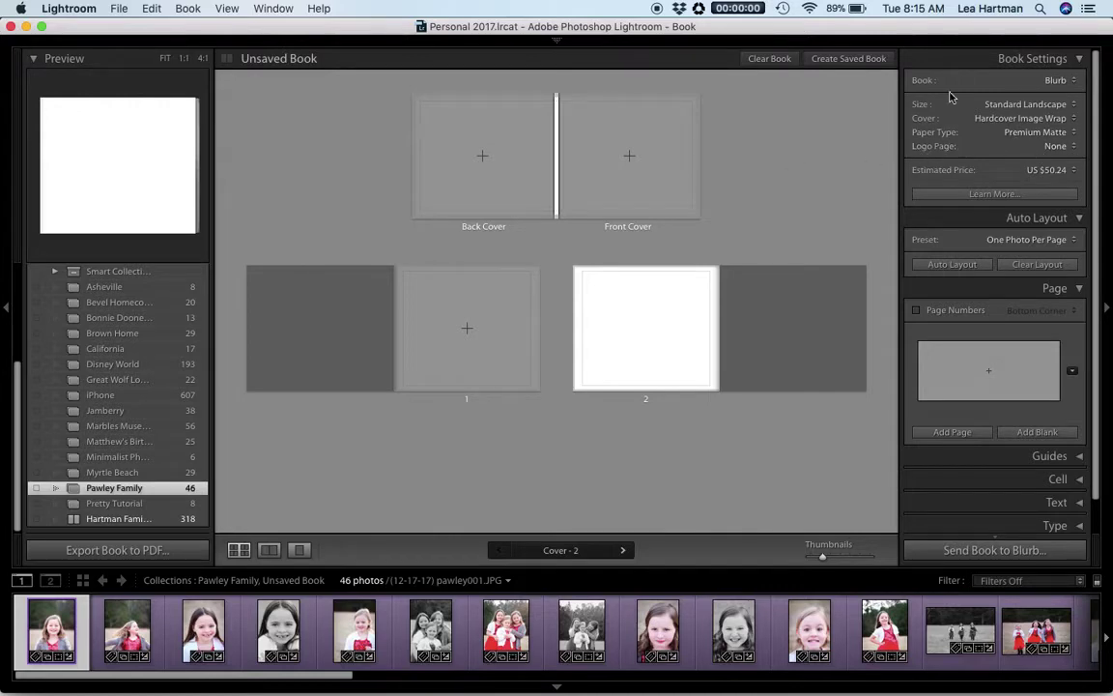
# Try the JPEG book type and return the book to Blurb
pyautogui.click(1060, 81)
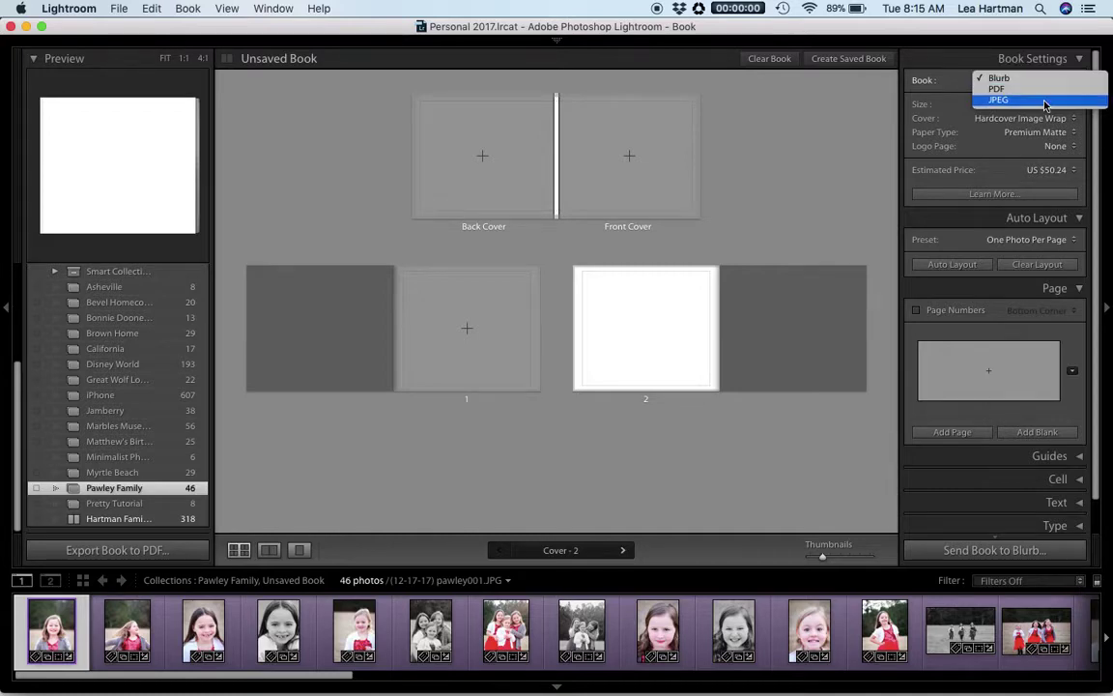
pyautogui.click(1048, 101)
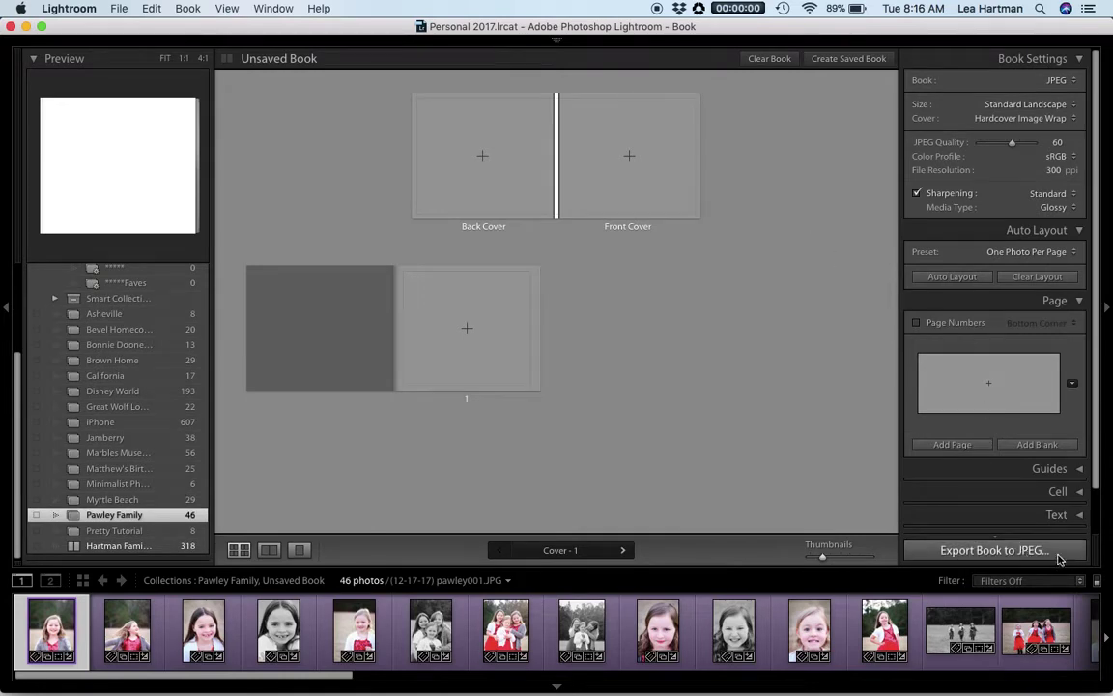
pyautogui.click(1071, 81)
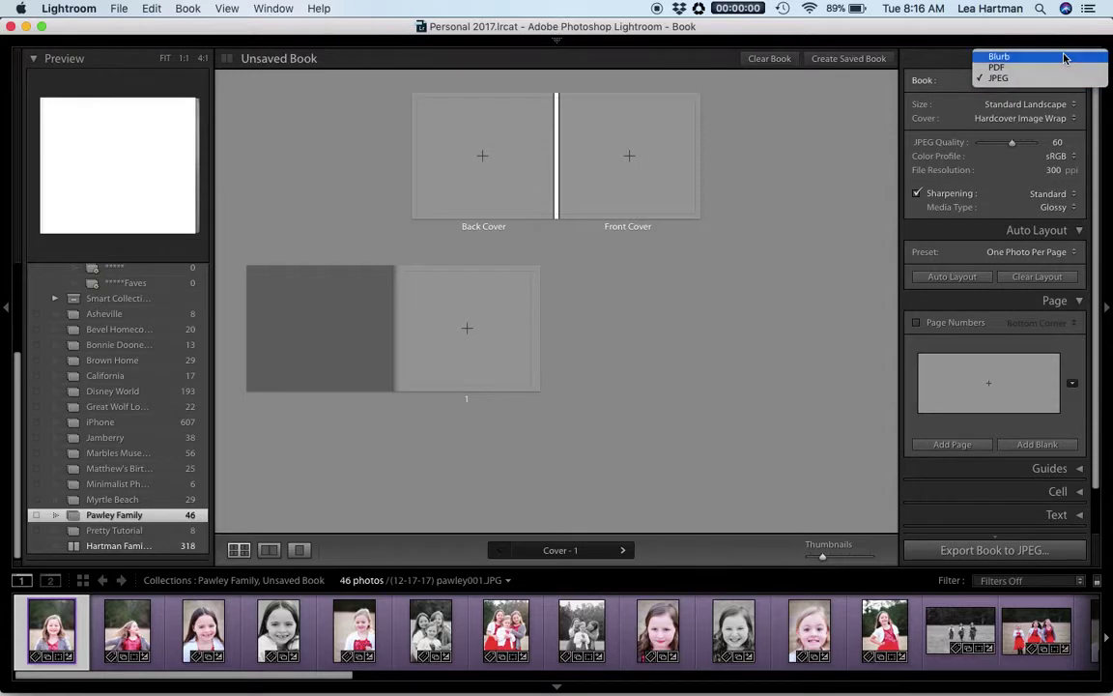
pyautogui.click(1066, 58)
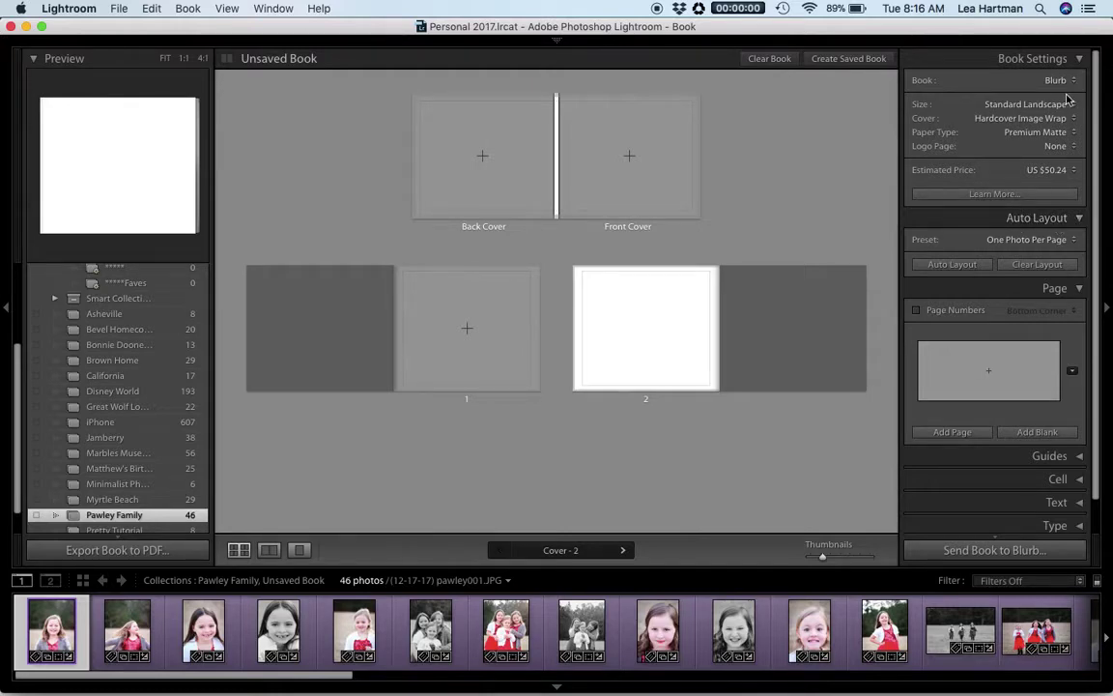
# Collapse the book settings and open the One Photo Per Page auto layout preset for editing
pyautogui.click(1063, 60)
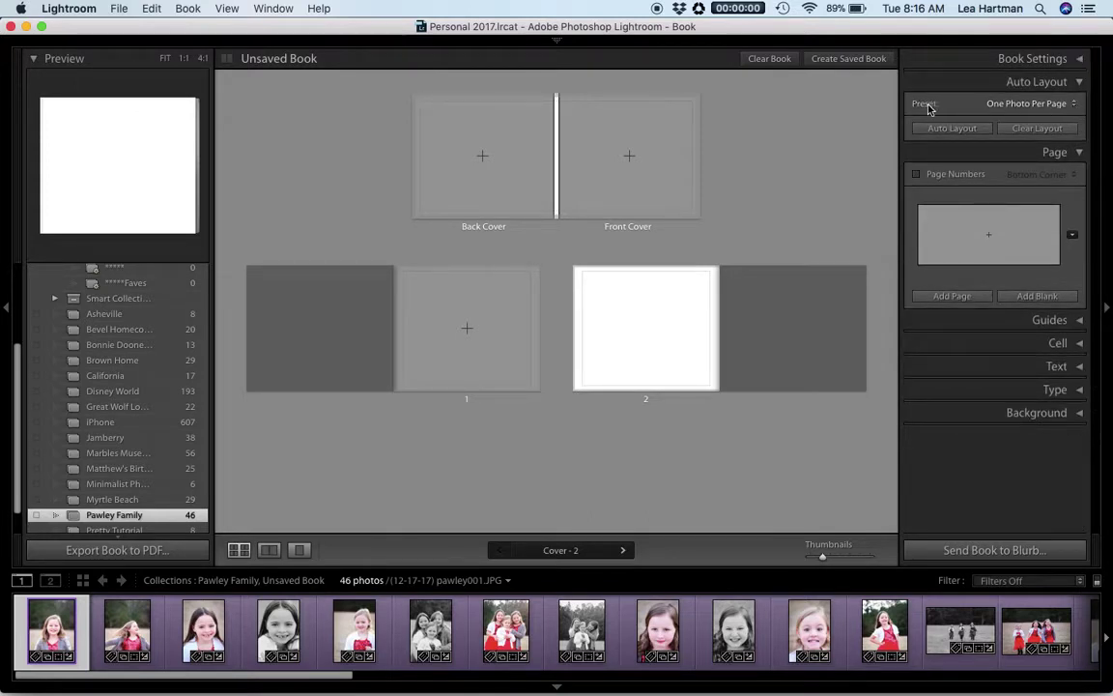
pyautogui.click(1074, 104)
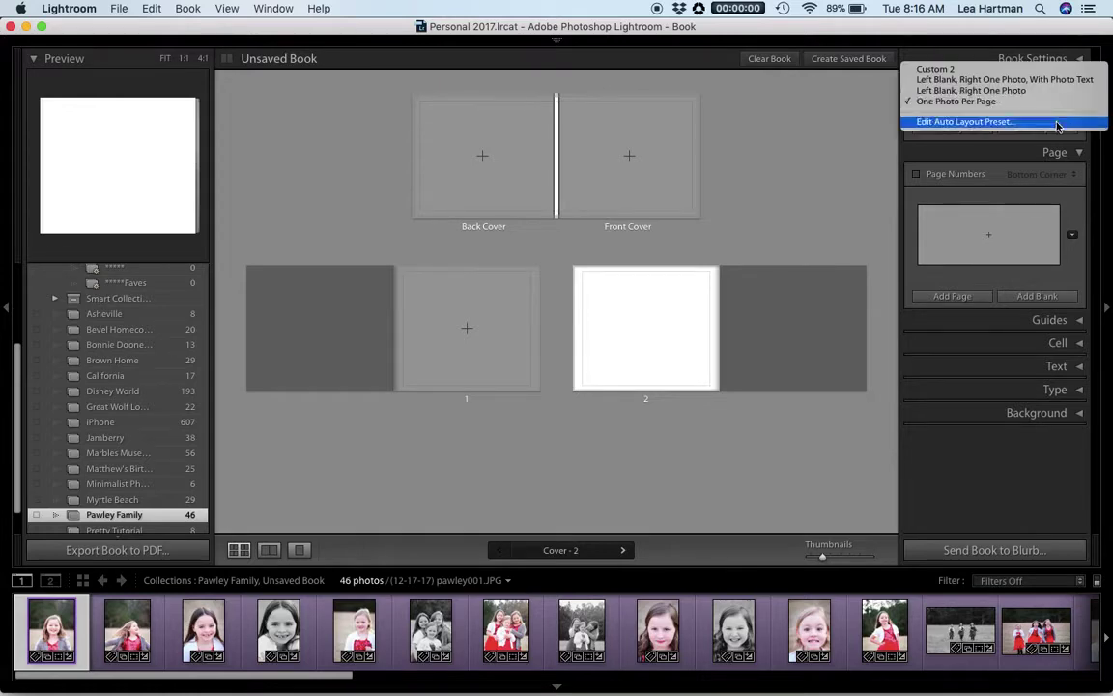
pyautogui.click(1063, 121)
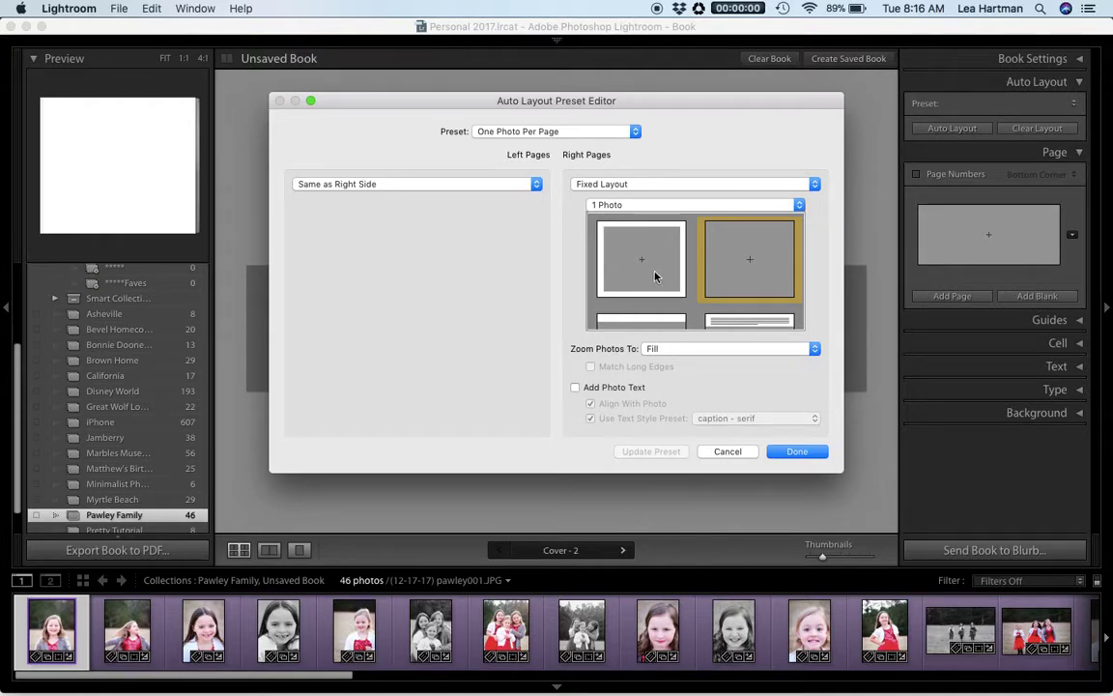
# Set the right pages' fixed layout to the 2 Photos design with two adjoining photos between text blocks above and below
pyautogui.scroll(-5, 654, 276)
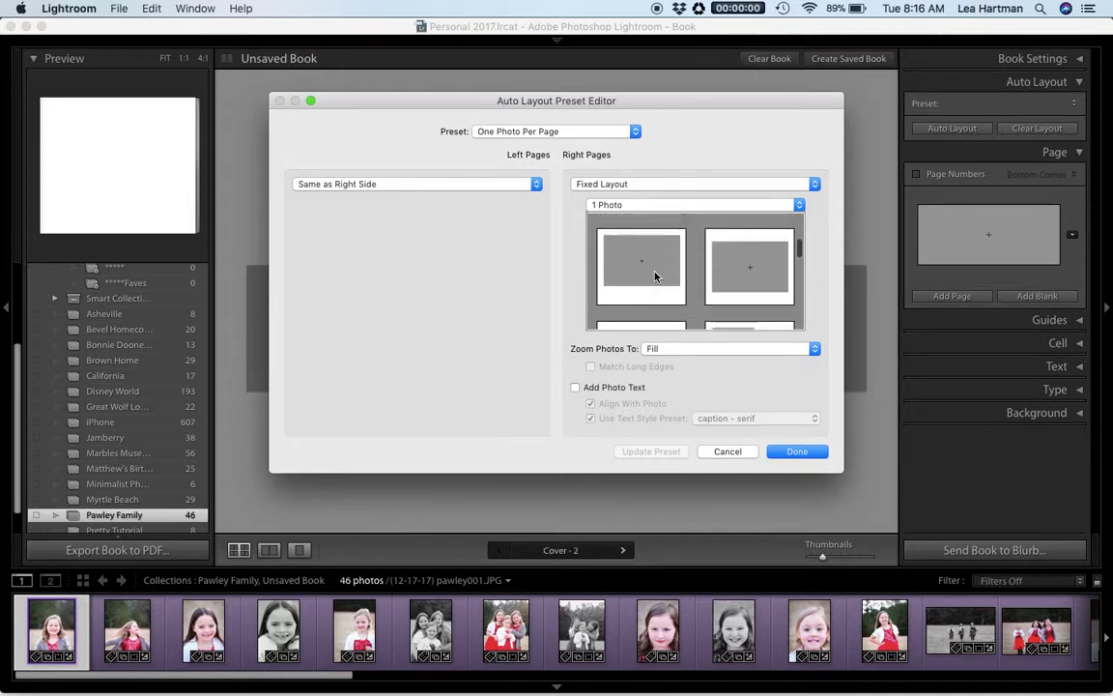
pyautogui.click(536, 184)
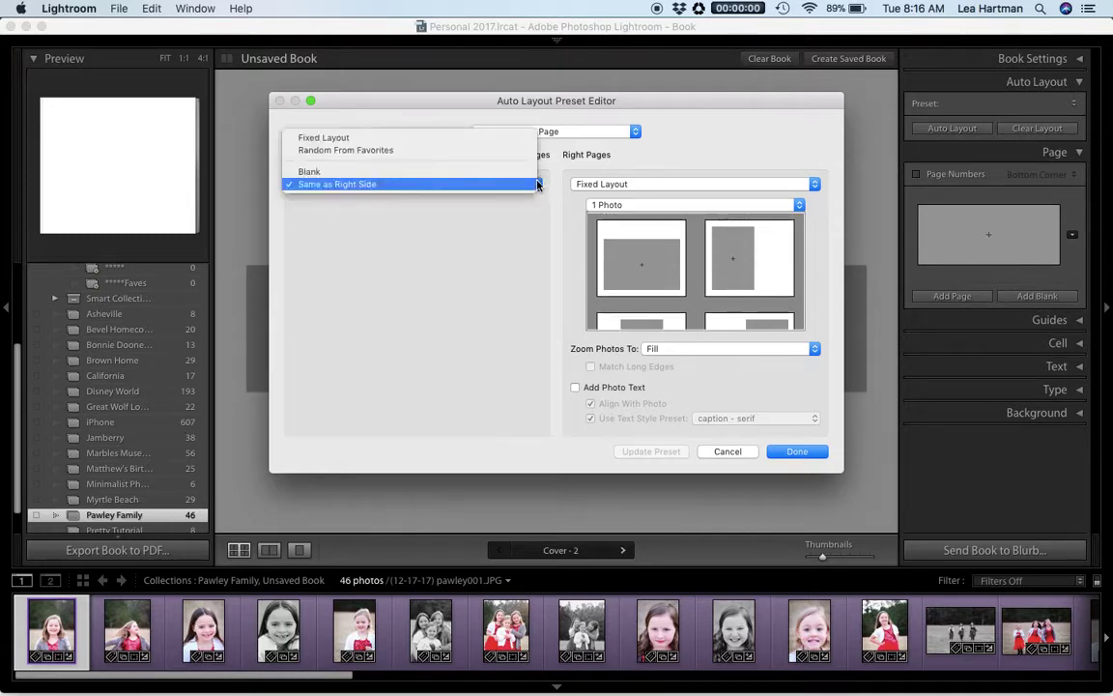
pyautogui.click(527, 247)
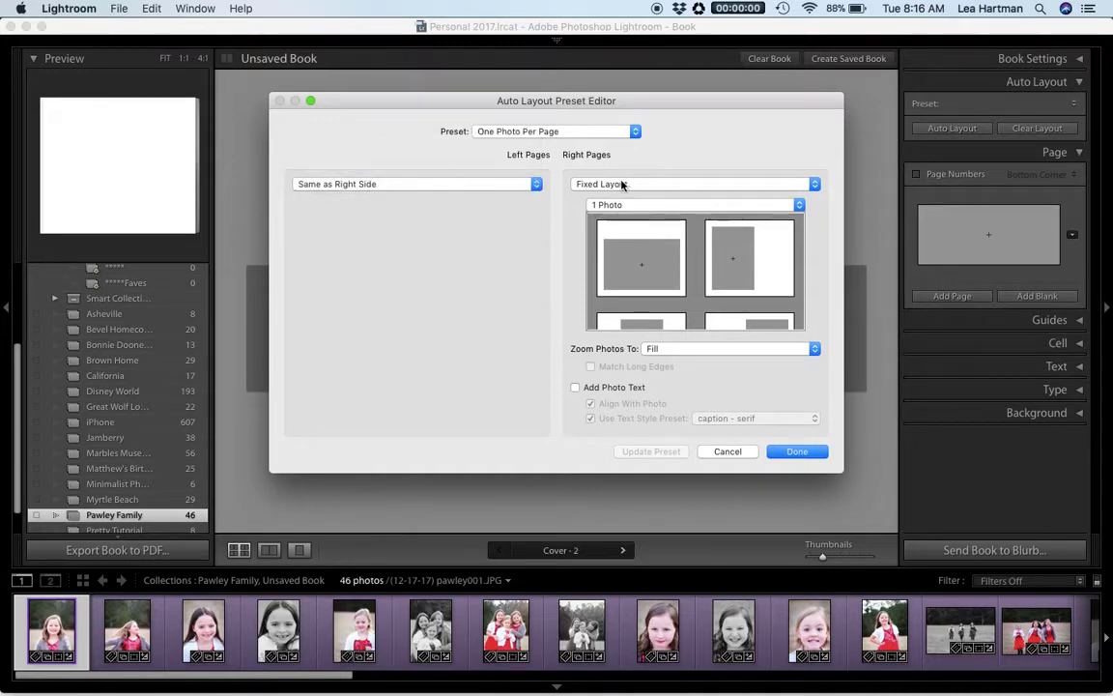
pyautogui.scroll(-3, 669, 261)
pyautogui.scroll(4, 667, 267)
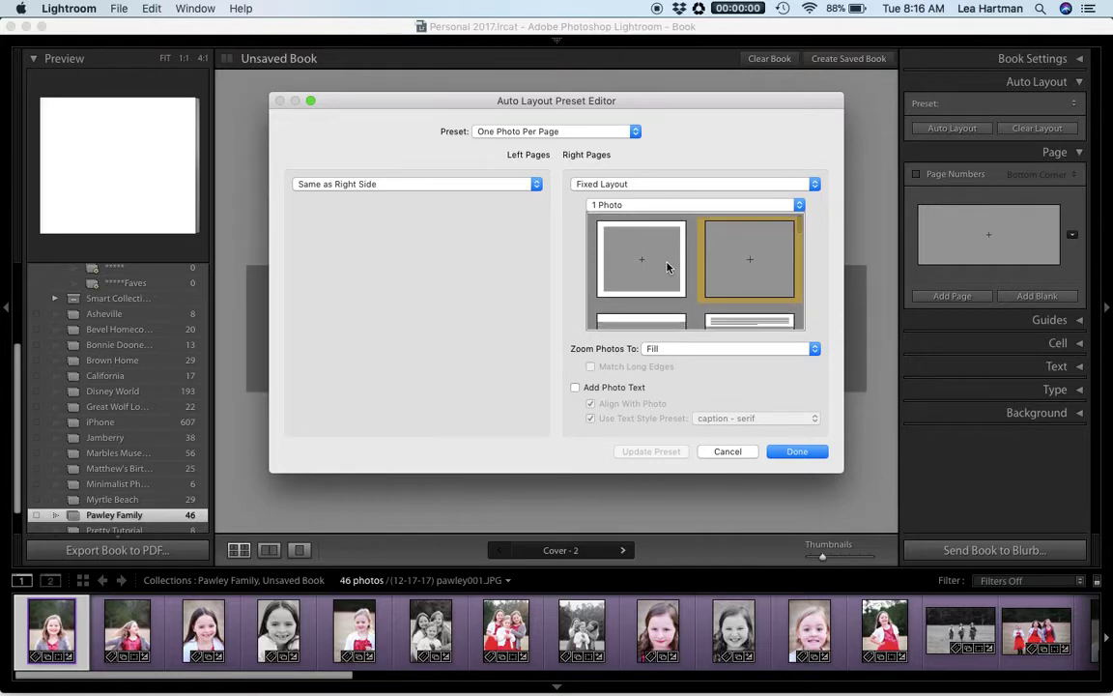
pyautogui.scroll(-3, 666, 267)
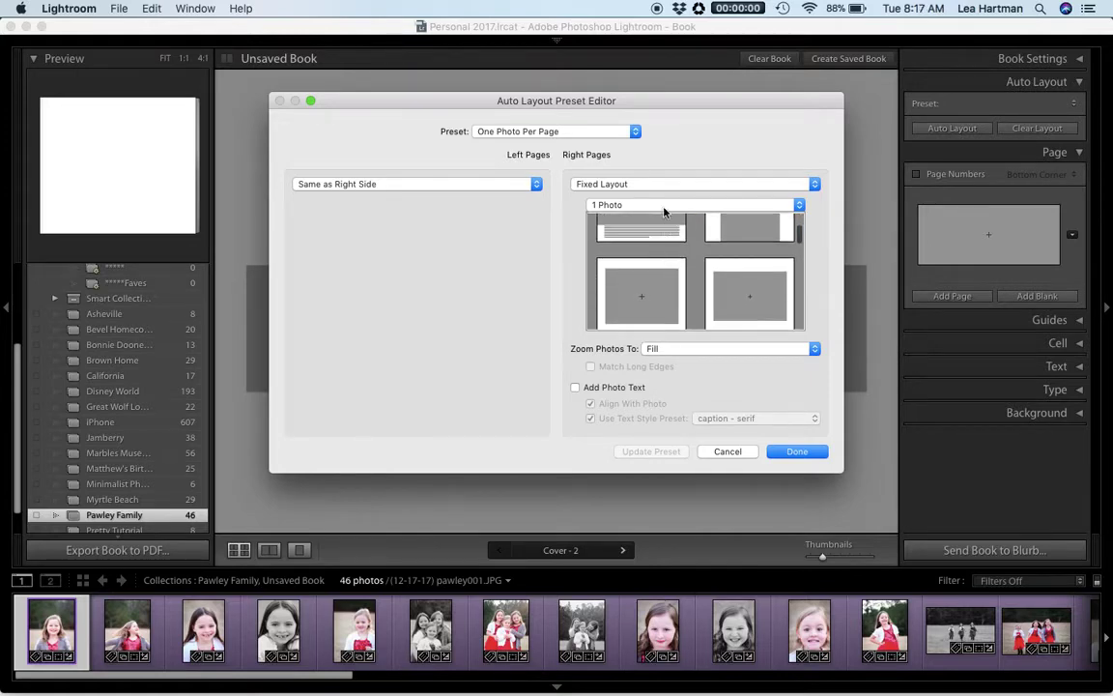
pyautogui.click(664, 207)
pyautogui.click(664, 216)
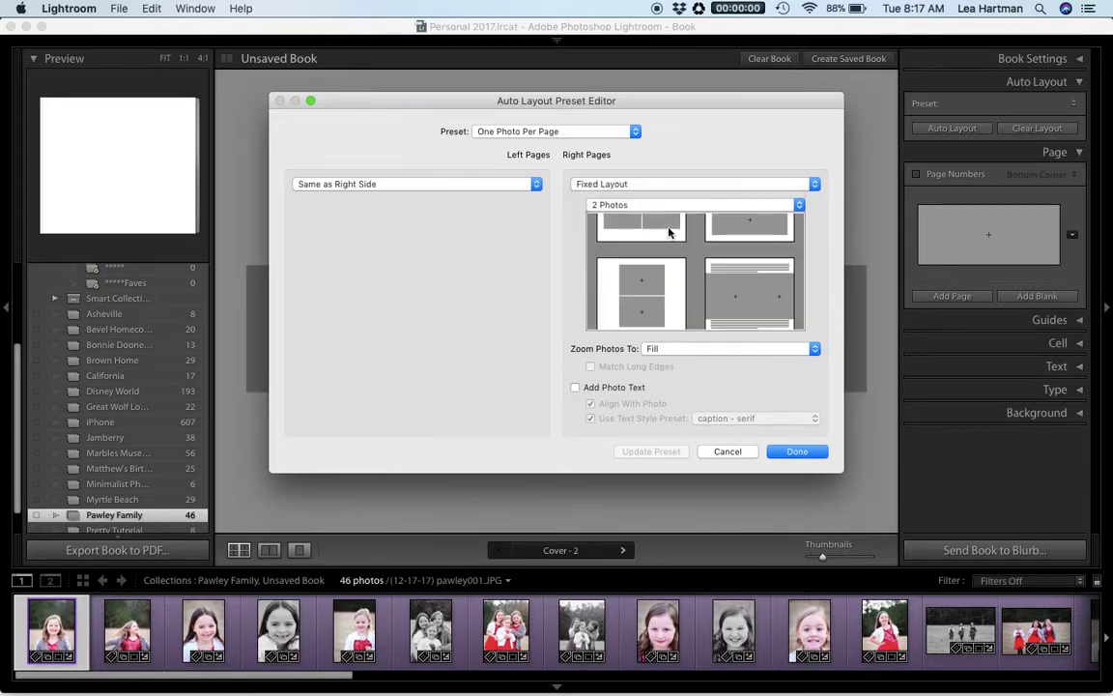
pyautogui.scroll(-3, 681, 253)
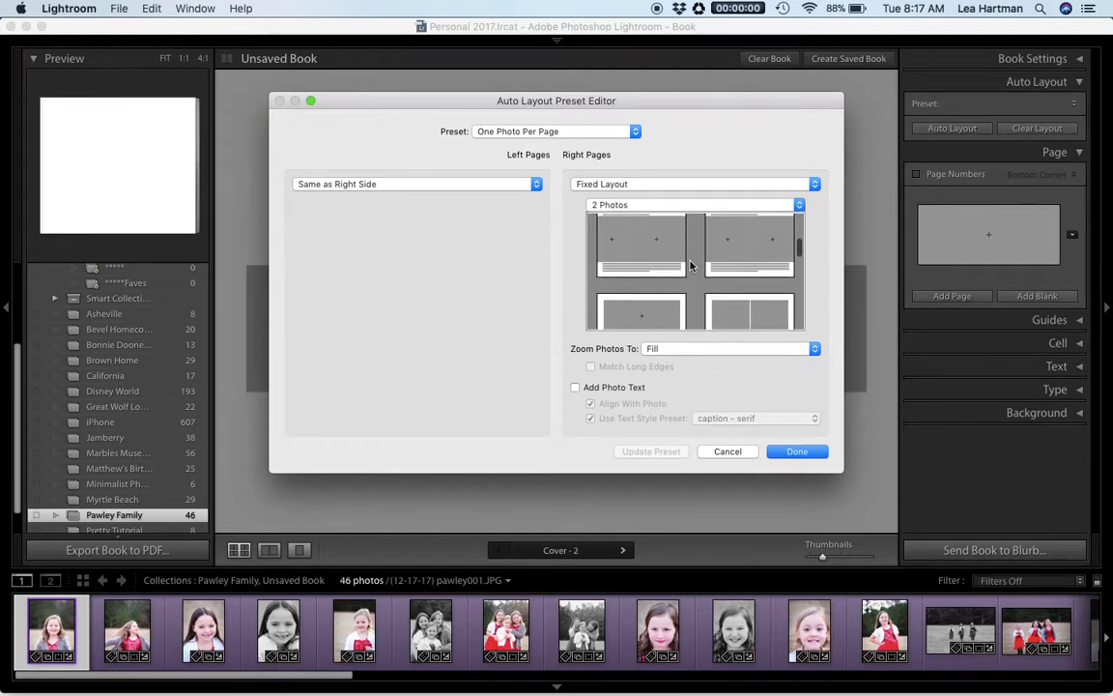
pyautogui.scroll(1, 715, 256)
pyautogui.click(745, 245)
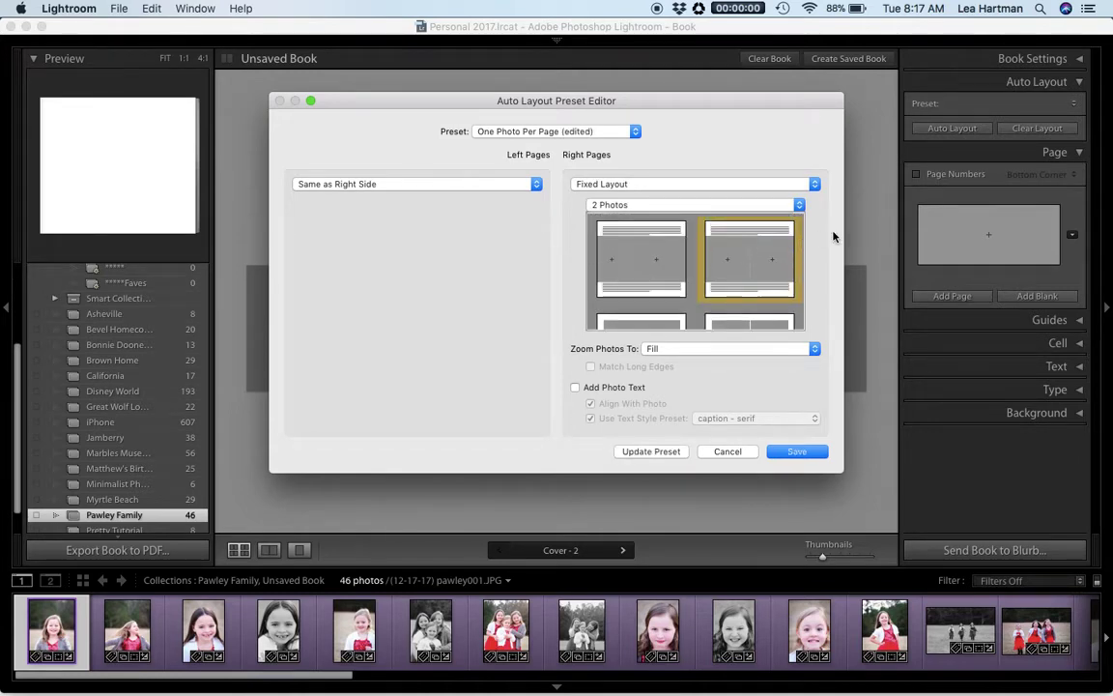
# Save the edited auto layout as a new preset named Square
pyautogui.click(798, 451)
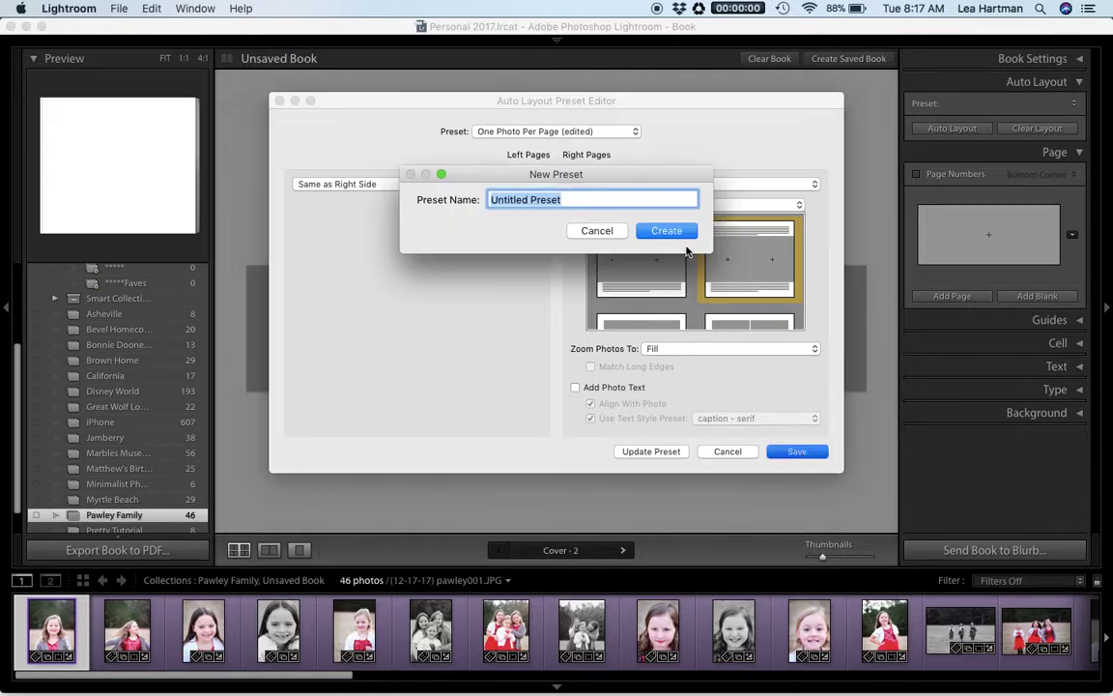
pyautogui.write('Square')
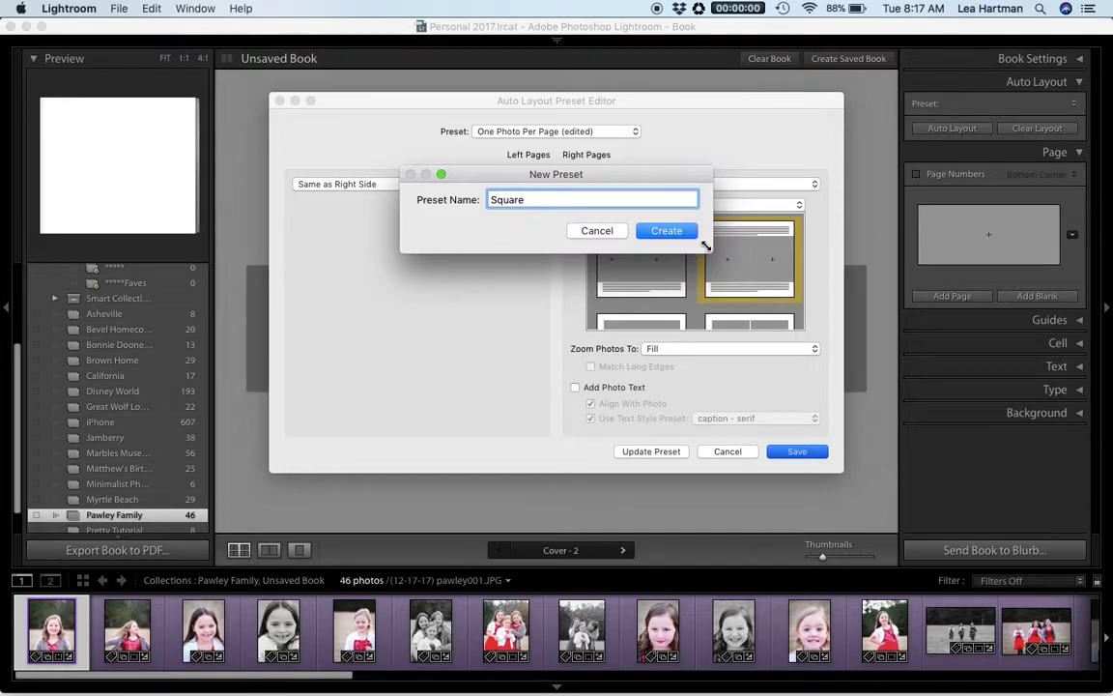
pyautogui.click(688, 234)
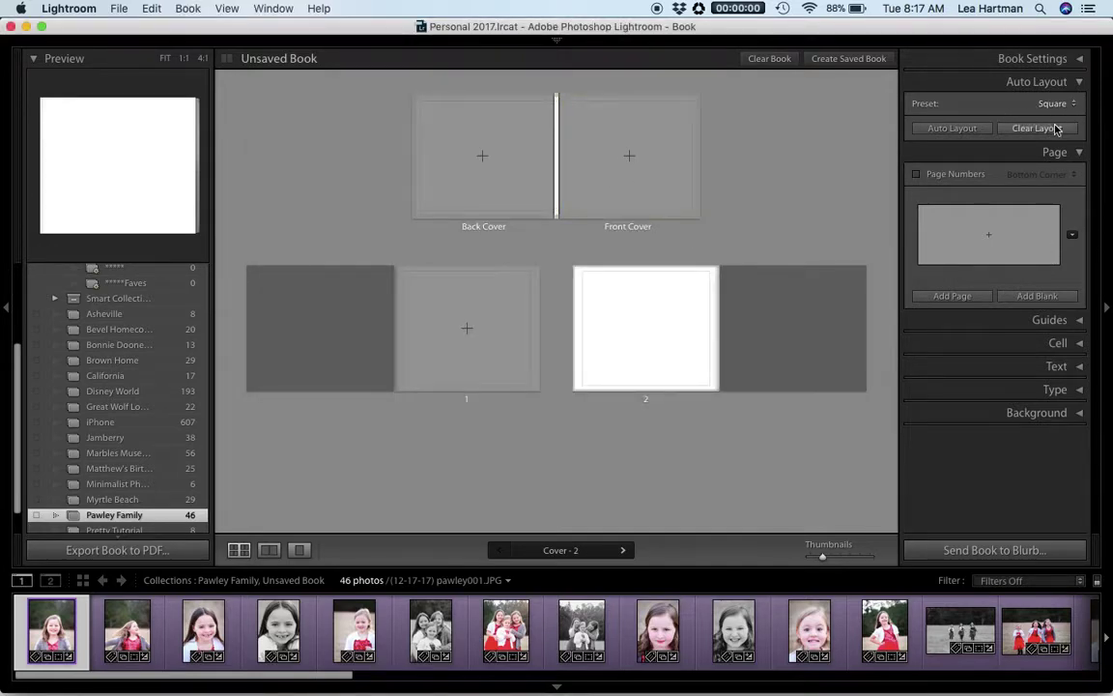
# Fill the book automatically using the Square preset and review the generated pages up to the cover
pyautogui.click(952, 130)
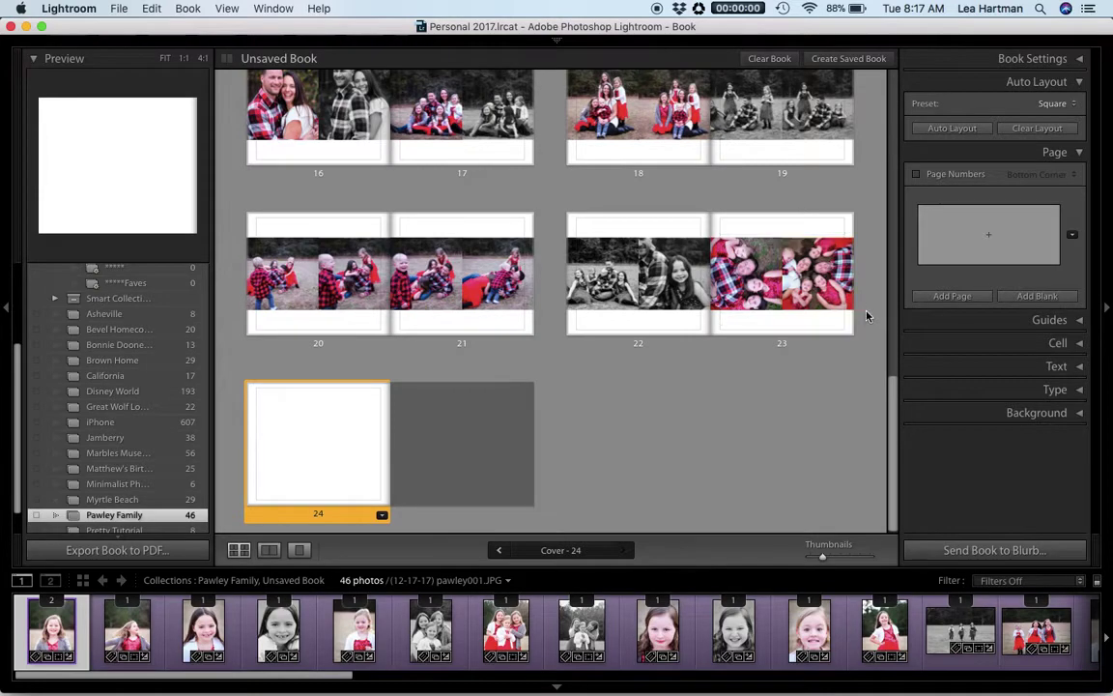
pyautogui.scroll(1, 867, 316)
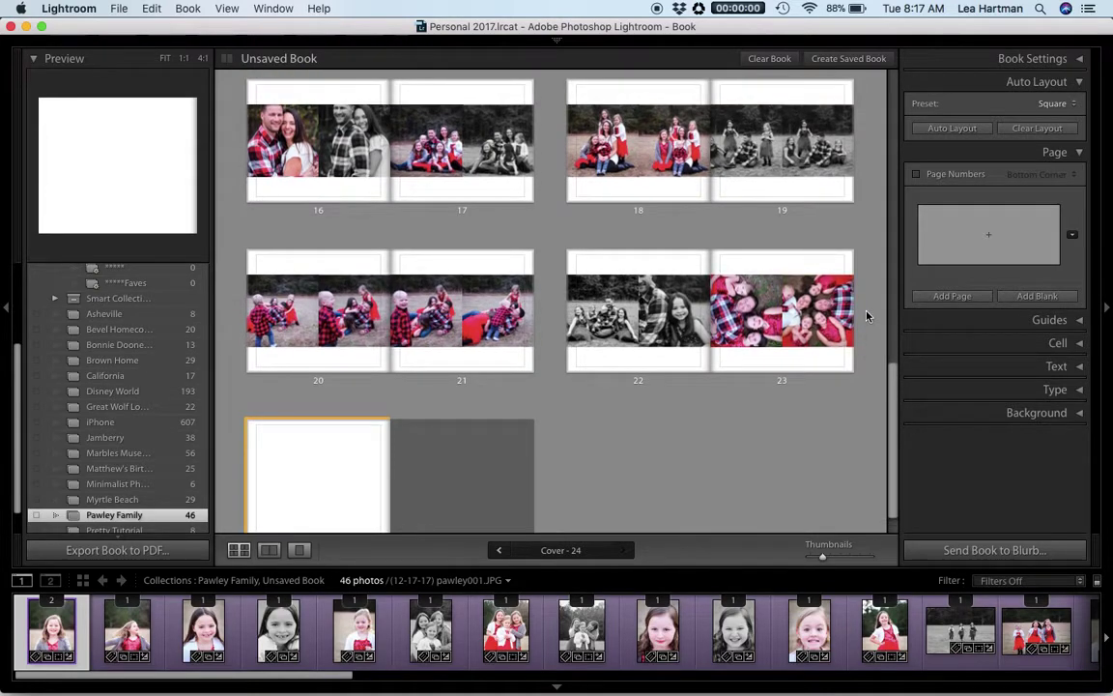
pyautogui.scroll(14, 867, 316)
pyautogui.scroll(2, 866, 316)
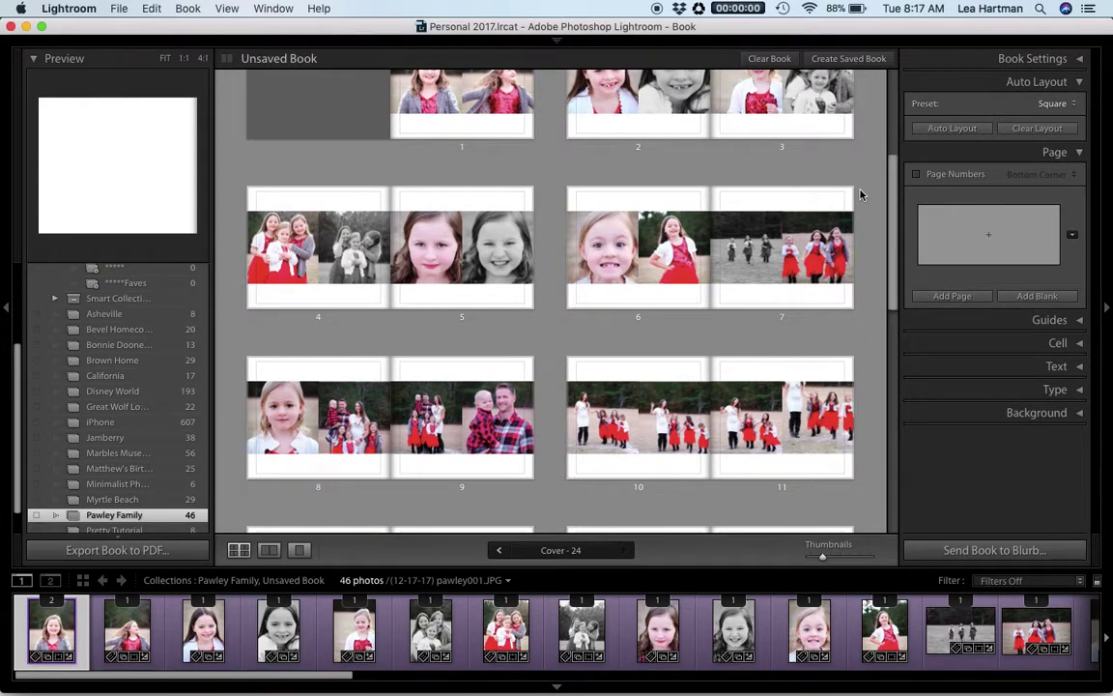
pyautogui.scroll(5, 774, 170)
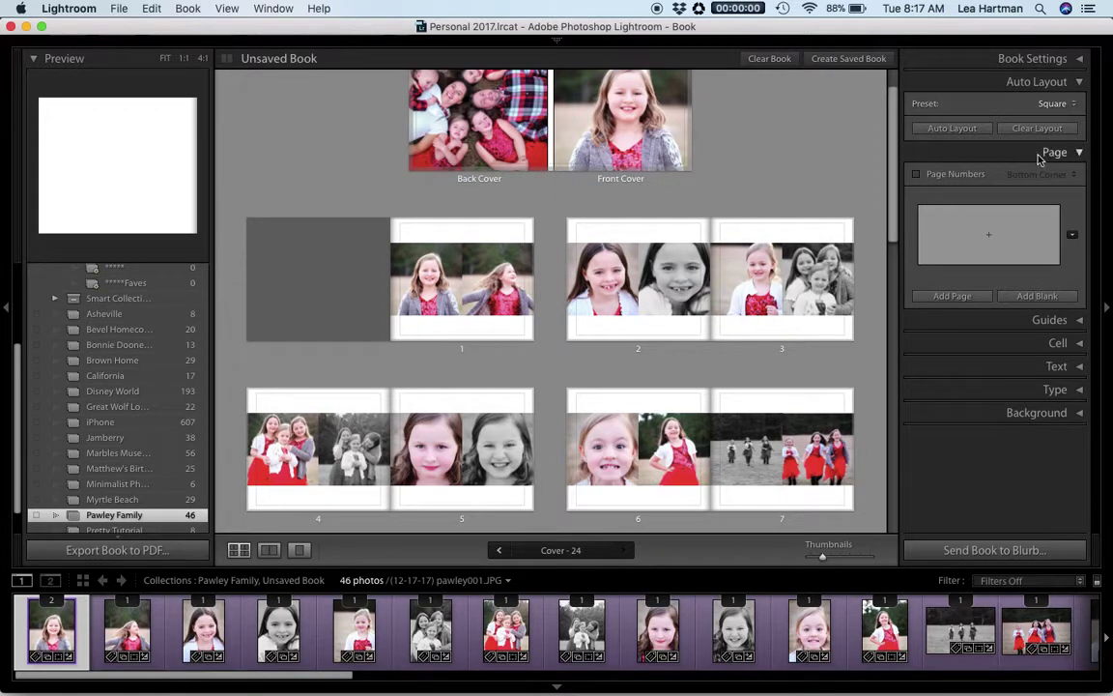
# Inspect page 23 in single-page view and as a spread, and return to the multi-page view
pyautogui.scroll(-10, 848, 155)
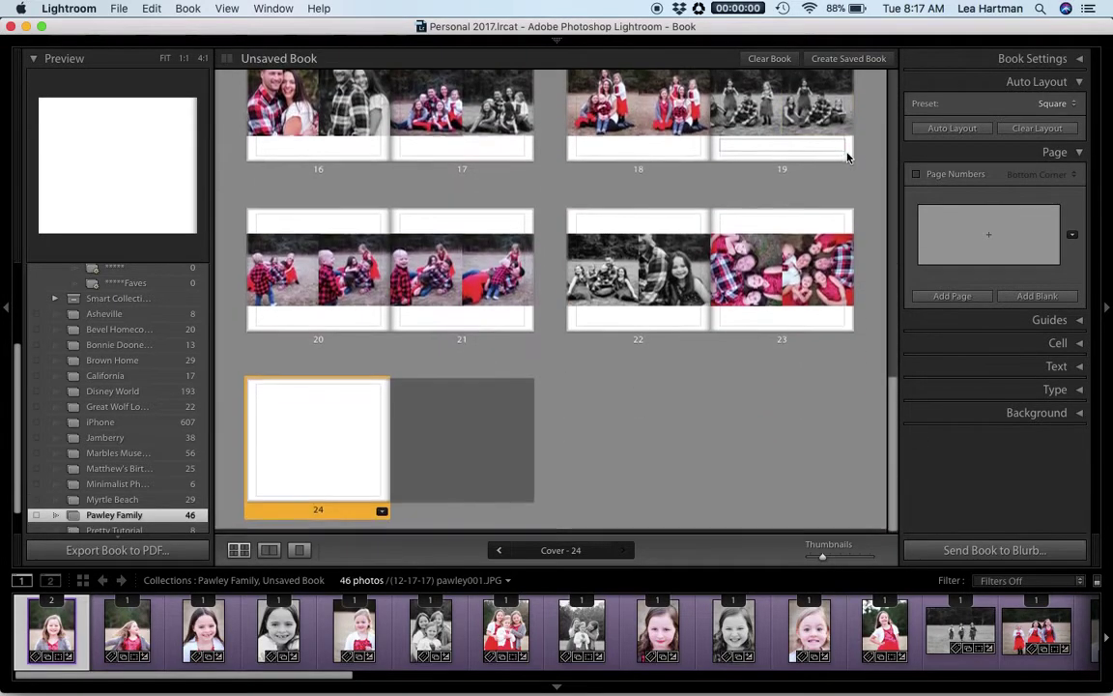
pyautogui.click(820, 278)
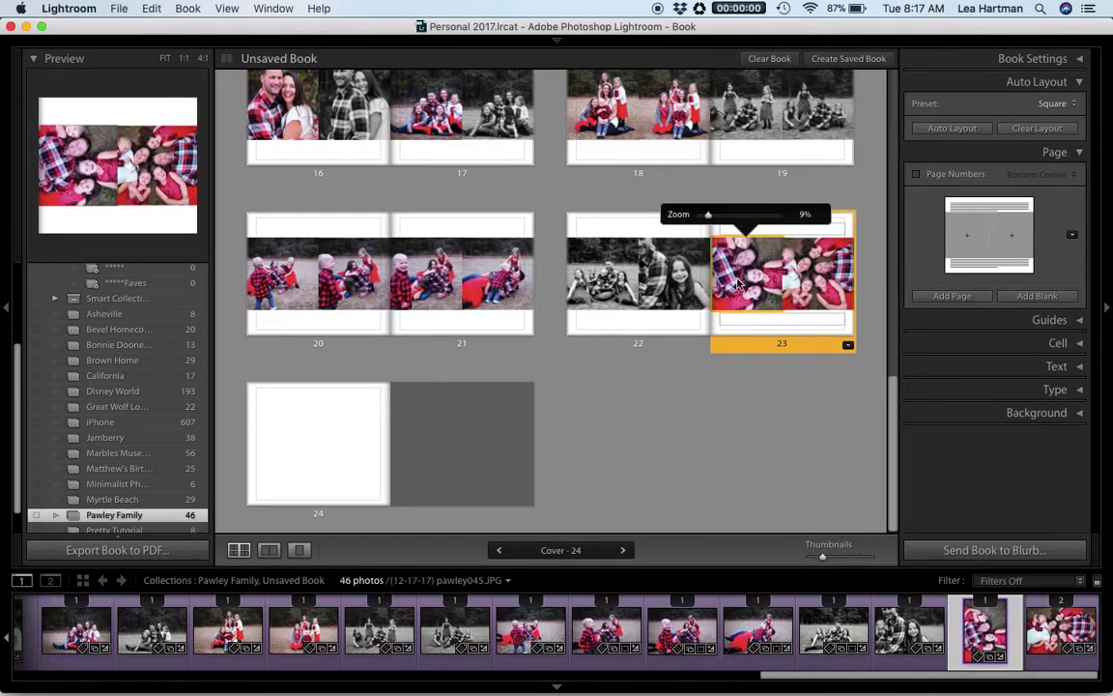
pyautogui.doubleClick(739, 283)
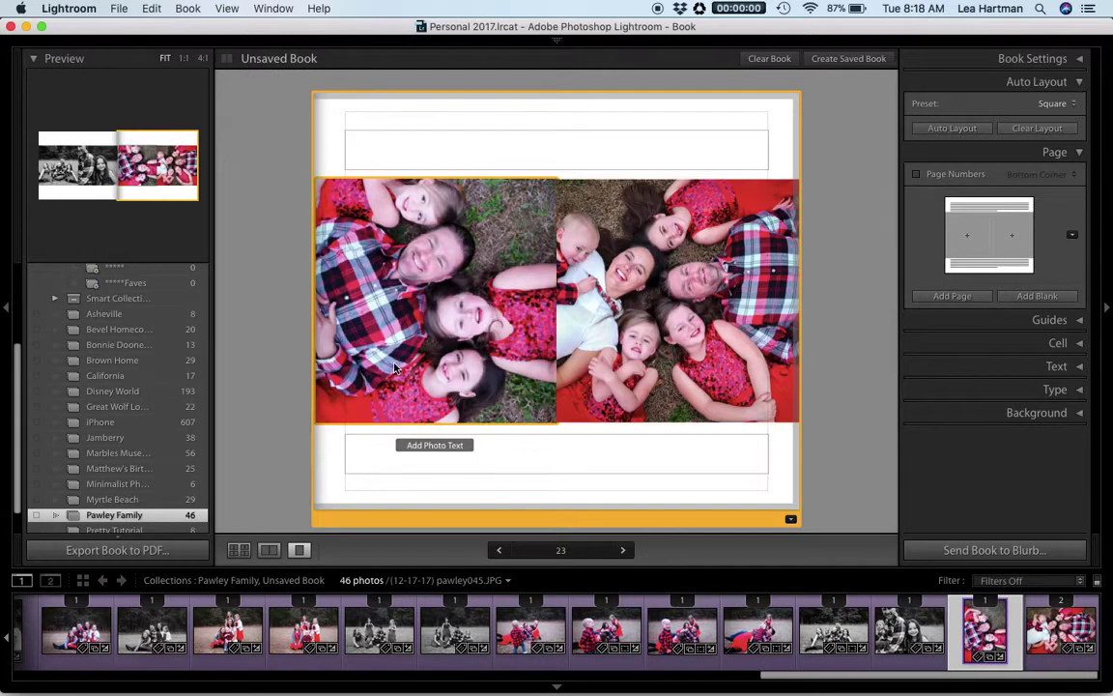
pyautogui.click(268, 553)
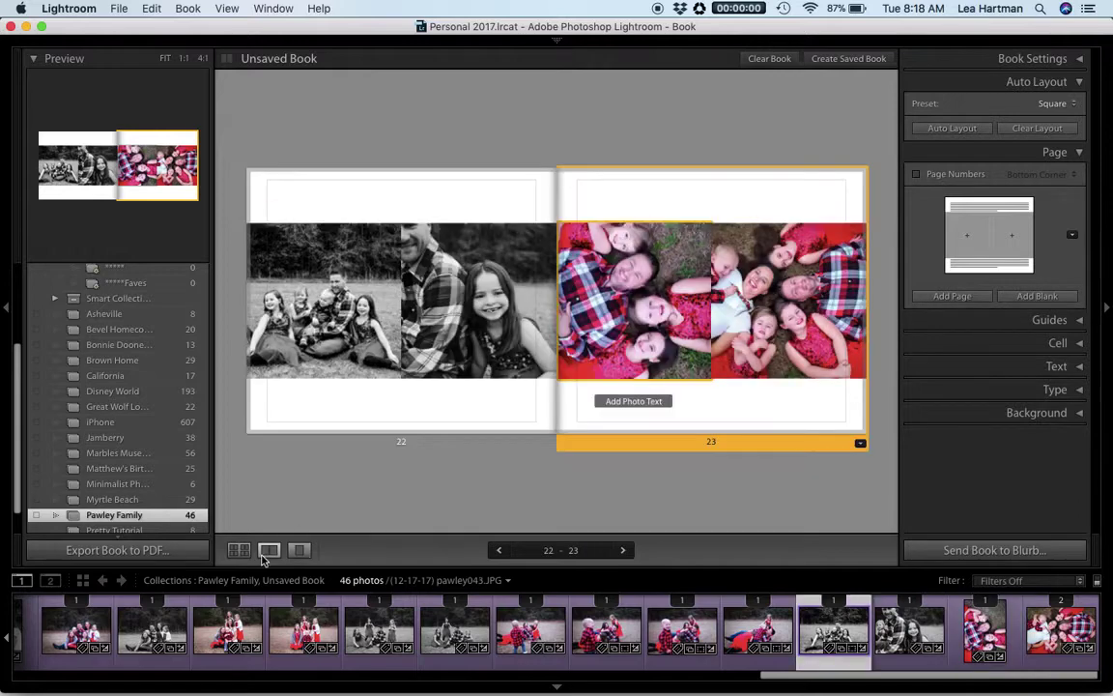
pyautogui.click(241, 552)
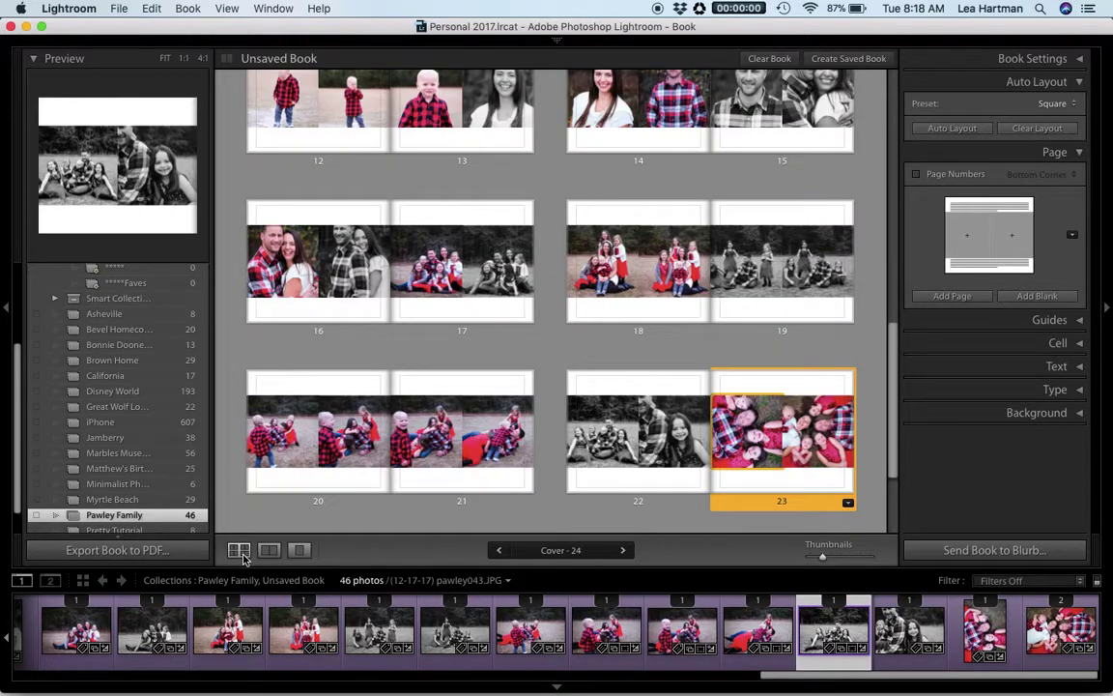
# Hide the preview and collections side of the workspace and clear the automatic layout from the book
pyautogui.press('F7')
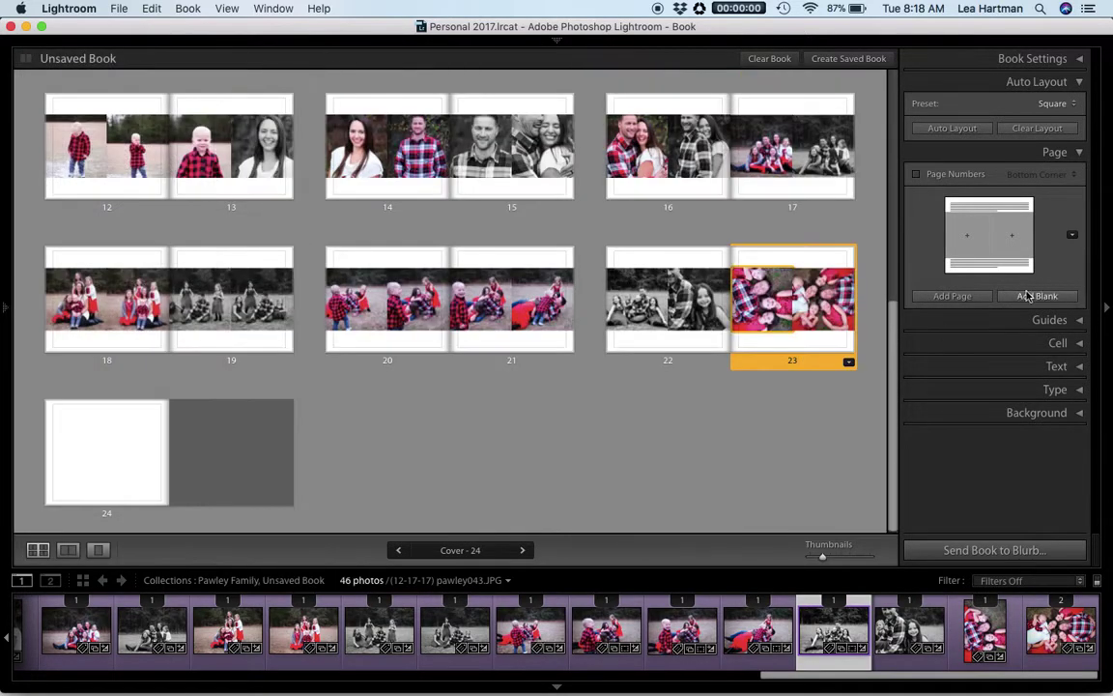
pyautogui.click(1034, 130)
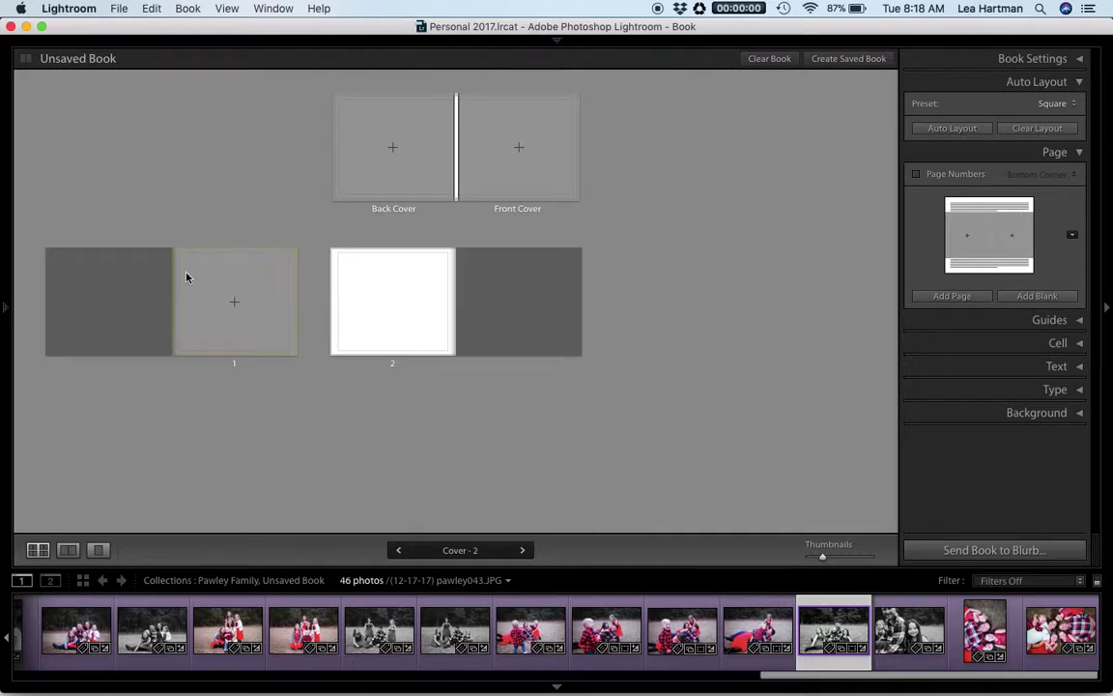
# Give page 1 a one-photo layout with a white border and place the photo of the family lying head to head in it
pyautogui.click(263, 313)
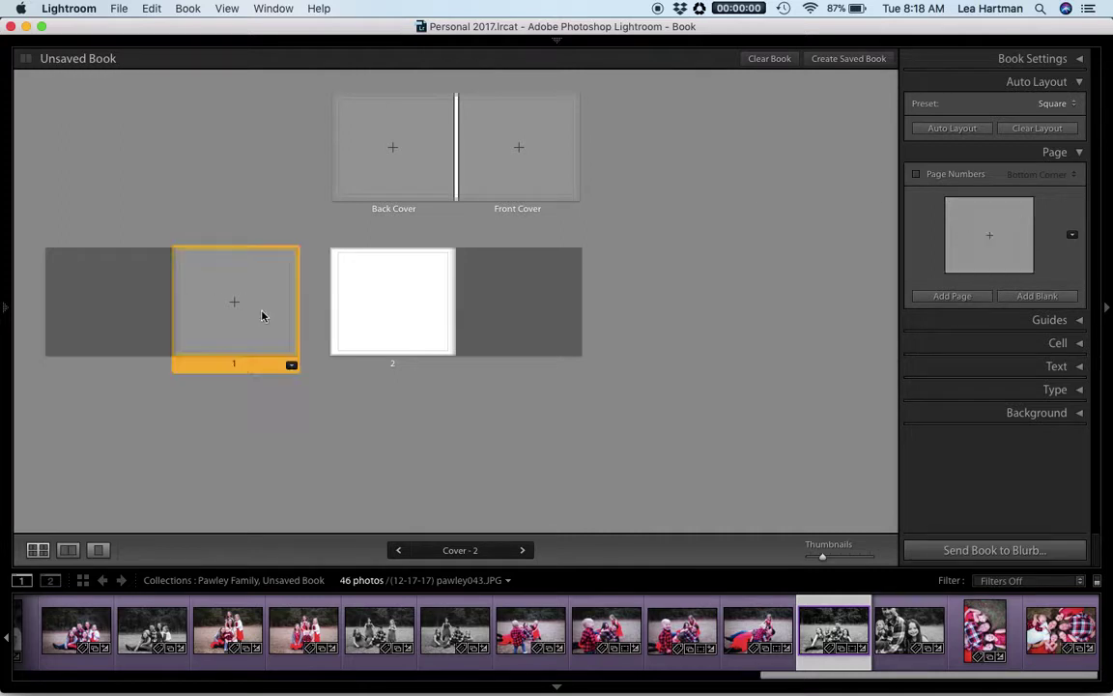
pyautogui.click(291, 366)
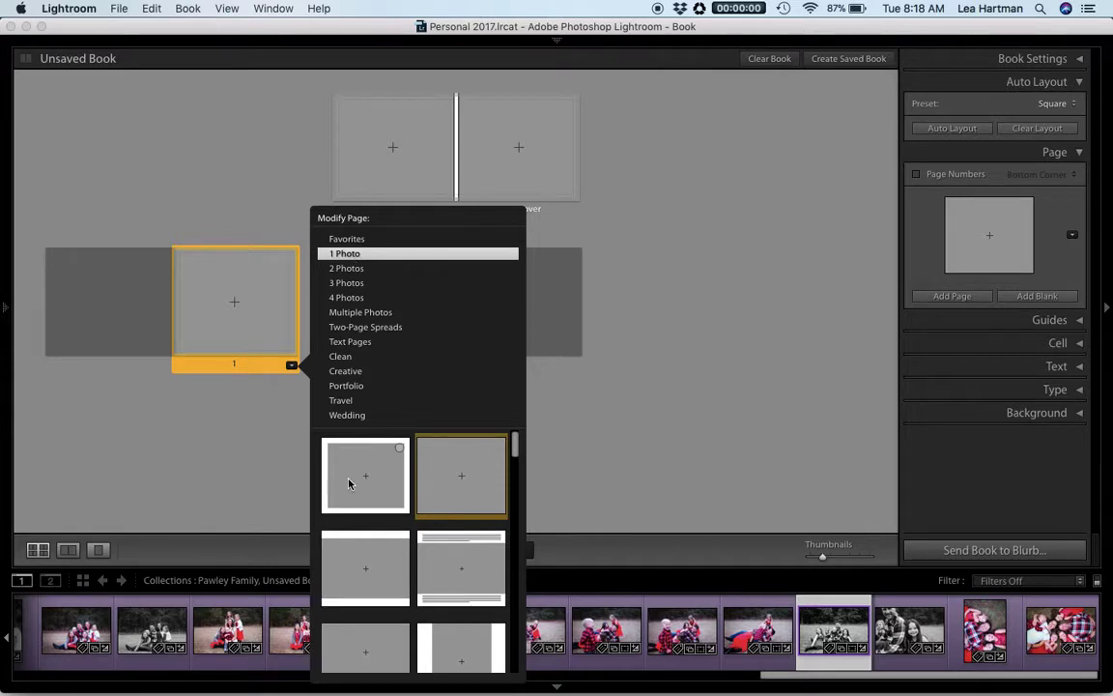
pyautogui.scroll(-5, 350, 483)
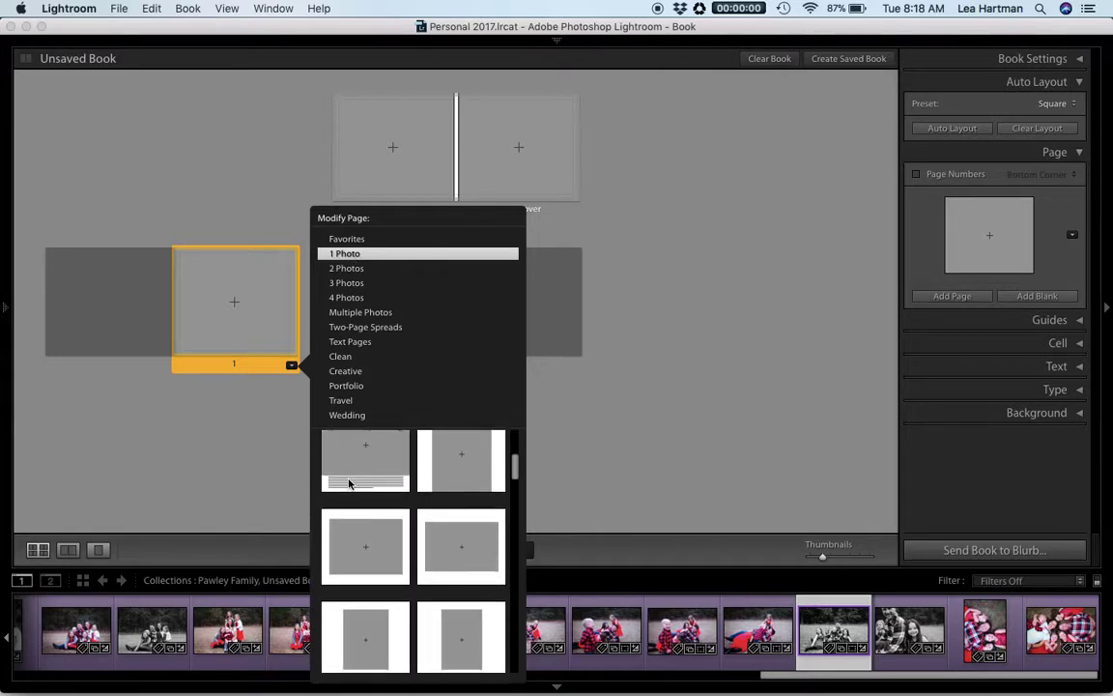
pyautogui.click(362, 541)
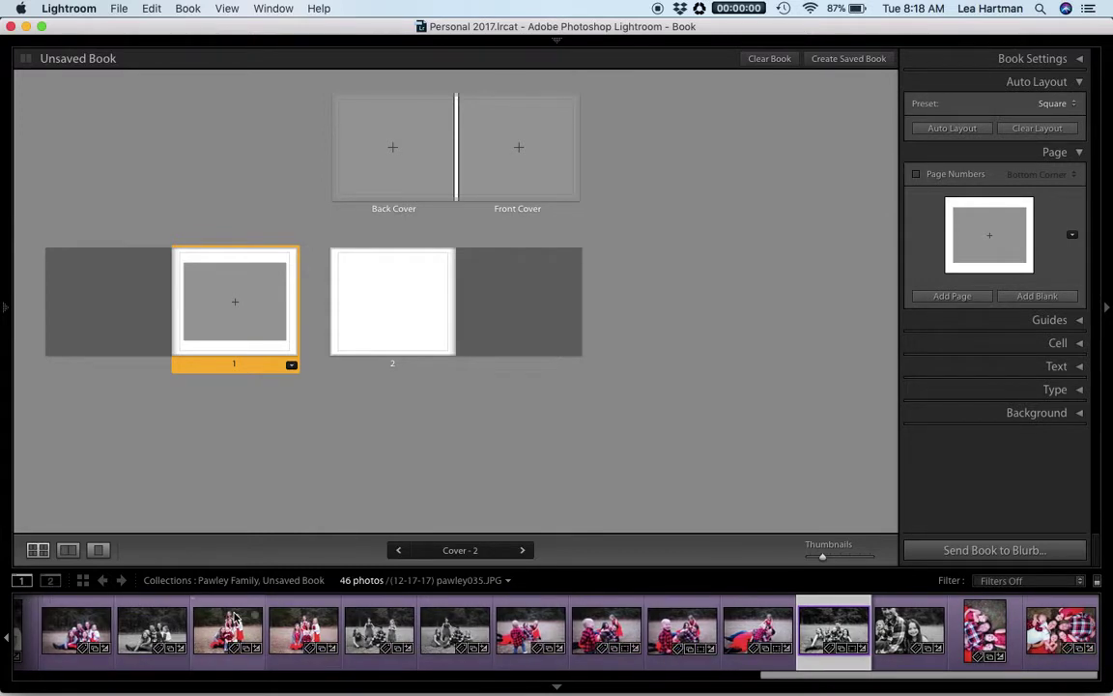
pyautogui.moveTo(984, 628); pyautogui.dragTo(236, 302)
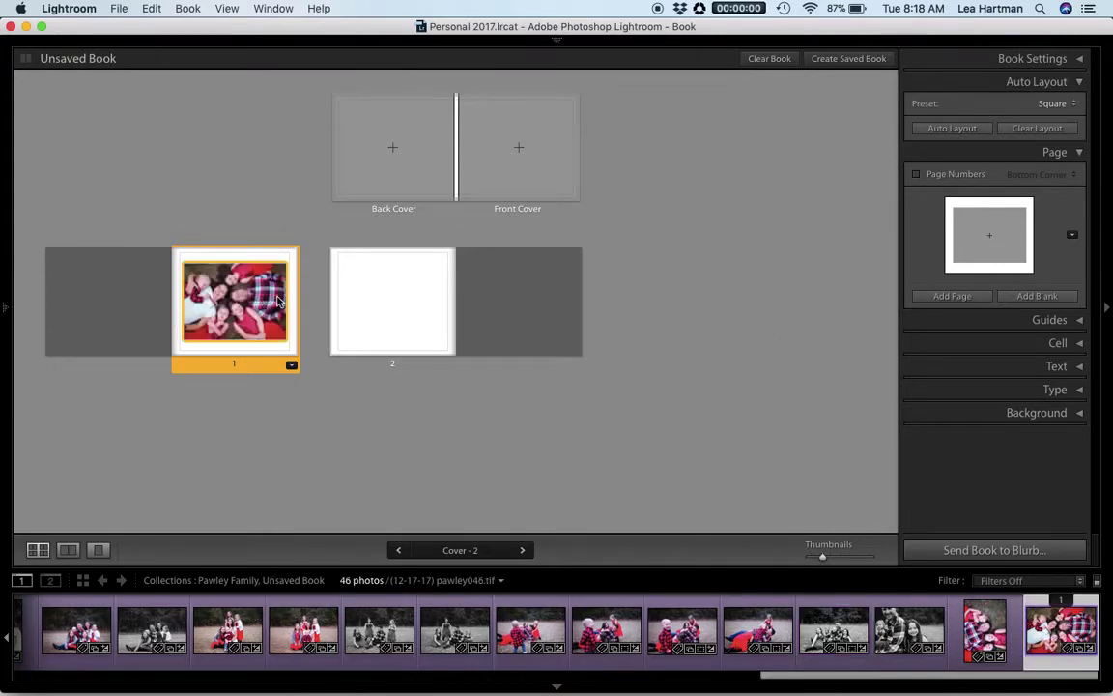
pyautogui.click(278, 301)
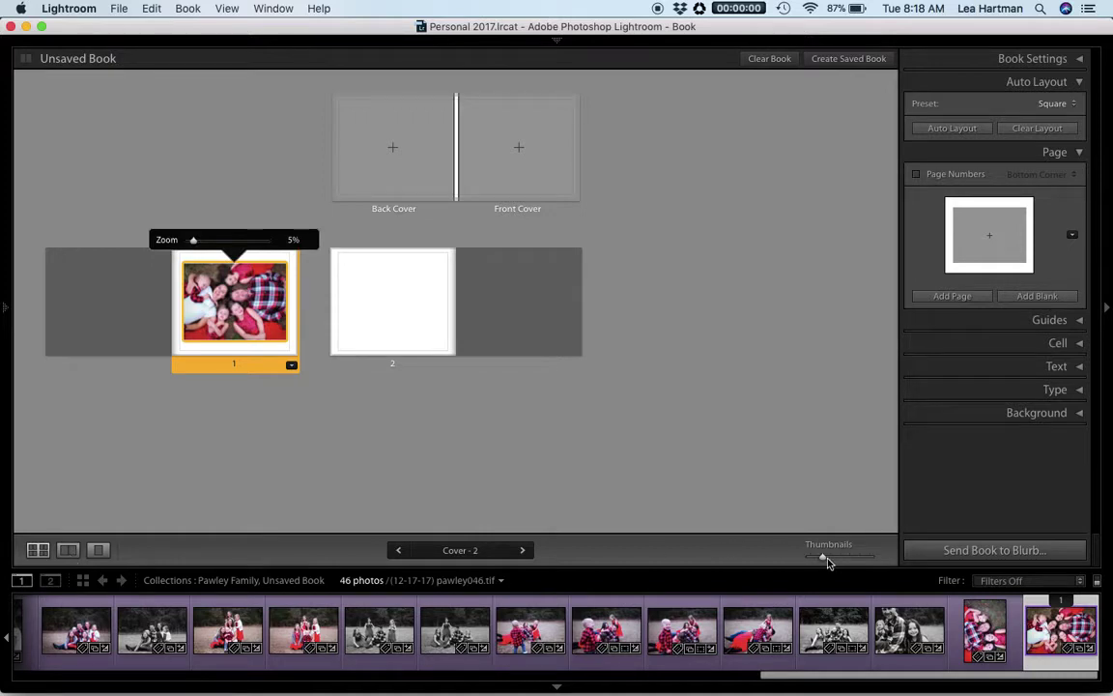
# Enlarge the page thumbnails and inspect the cover and page 1 at the larger size
pyautogui.moveTo(825, 561); pyautogui.dragTo(832, 562)
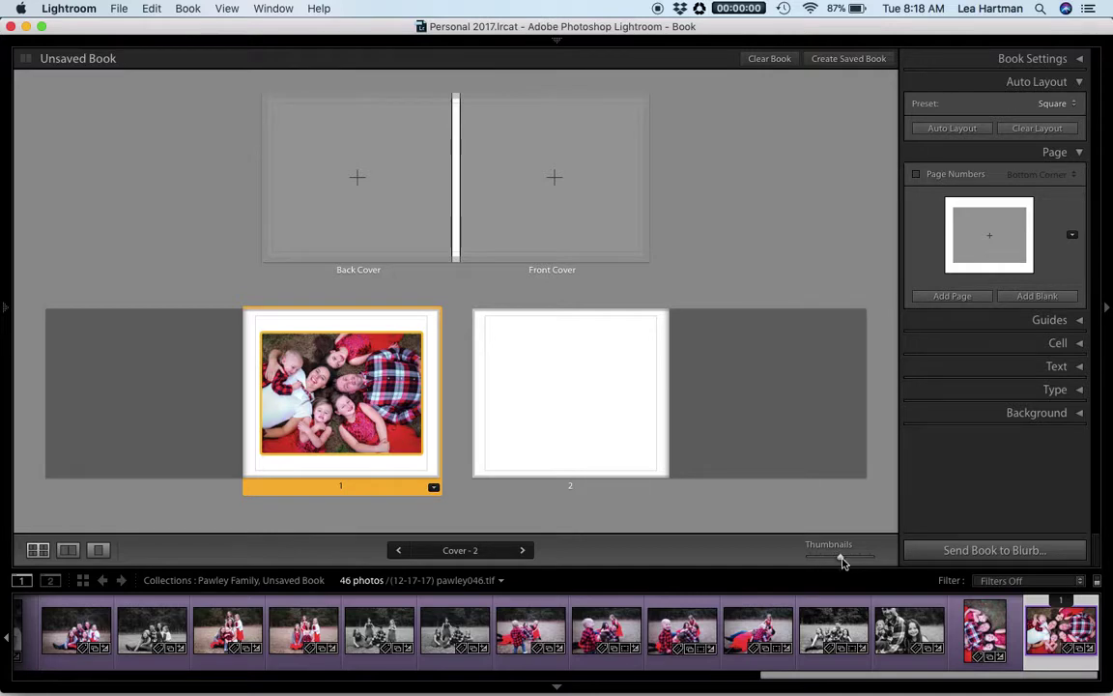
pyautogui.moveTo(846, 561); pyautogui.dragTo(849, 562)
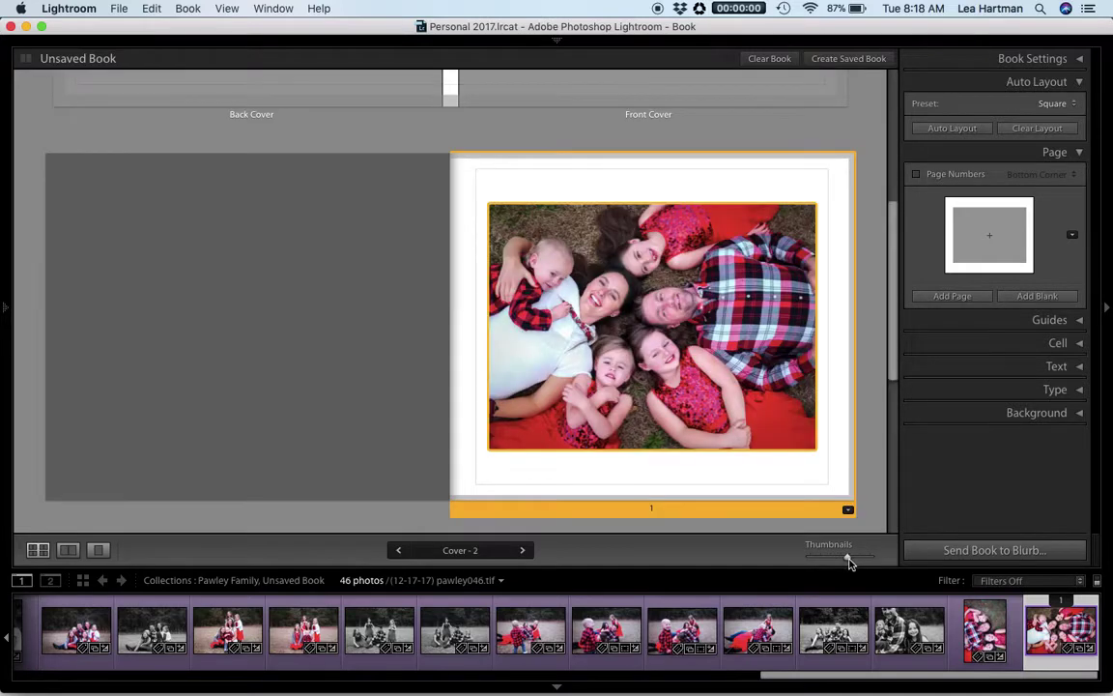
pyautogui.scroll(5, 864, 373)
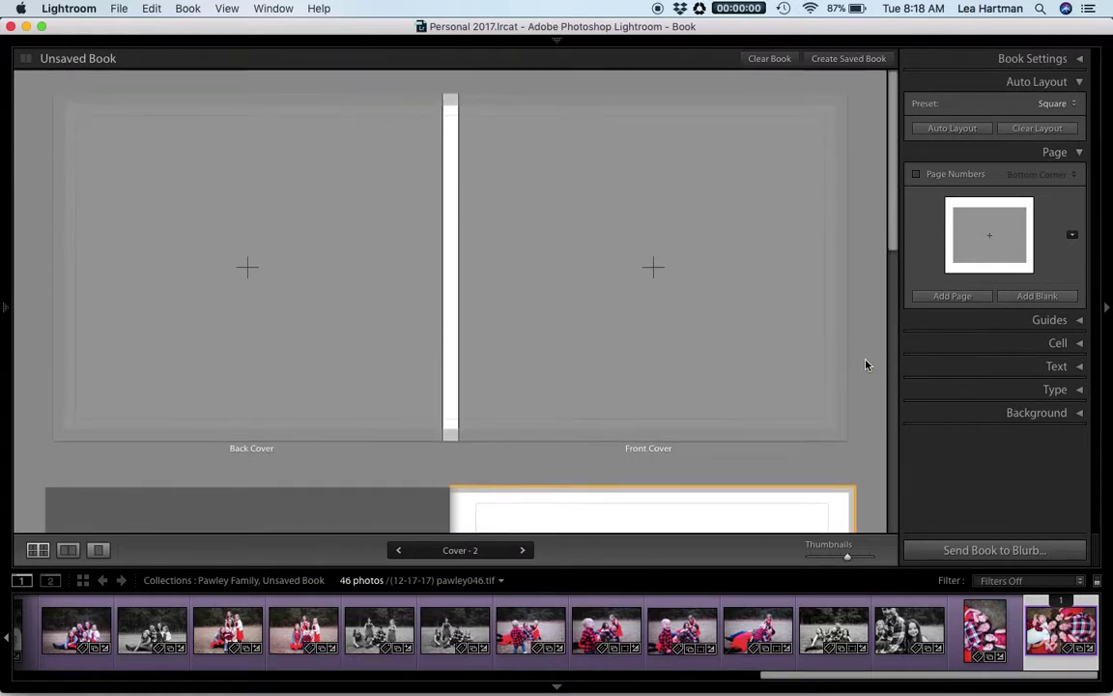
pyautogui.scroll(-5, 866, 365)
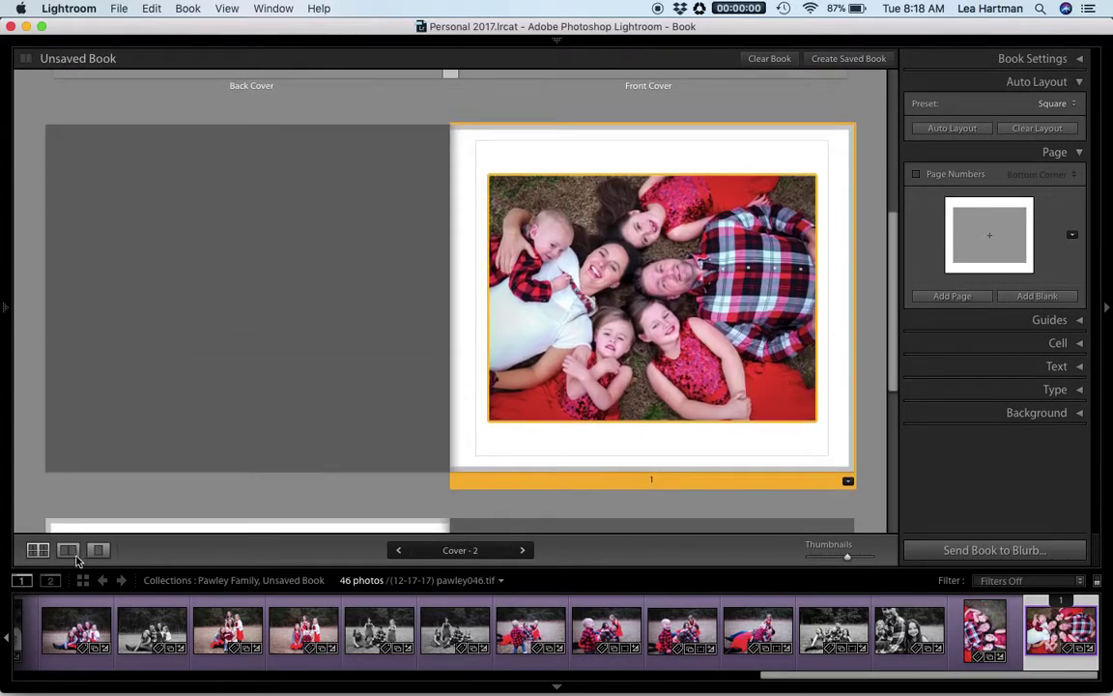
pyautogui.click(869, 338)
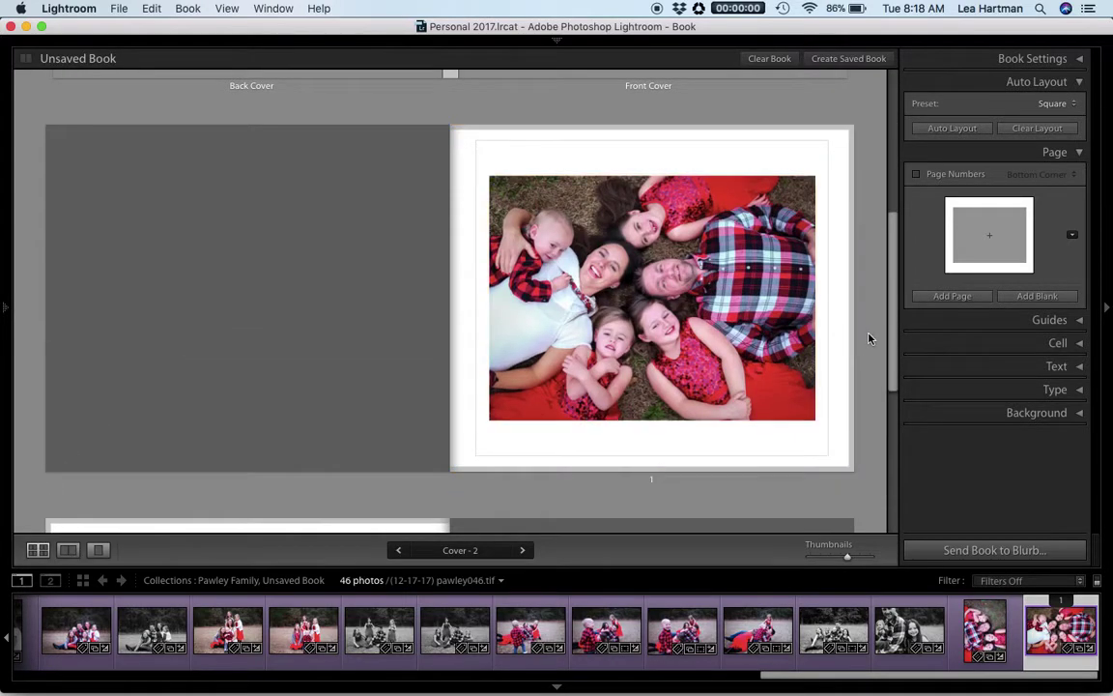
# Add a blank page after page 2 so it forms a spread with page 3
pyautogui.scroll(-4, 866, 307)
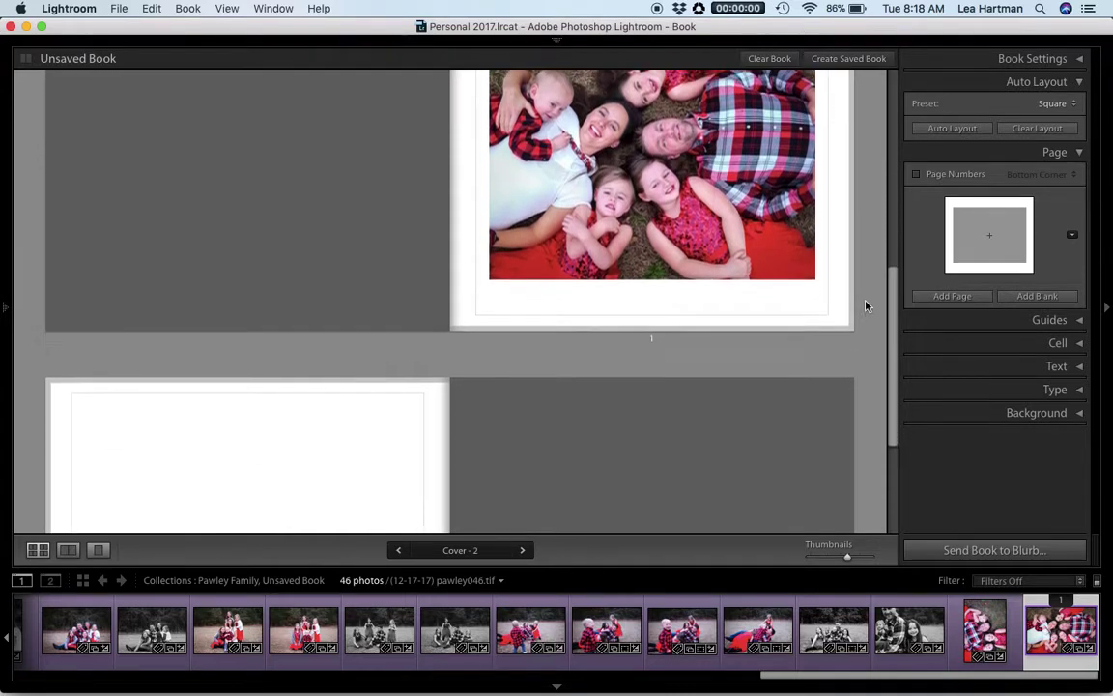
pyautogui.scroll(-2, 373, 375)
pyautogui.click(316, 363)
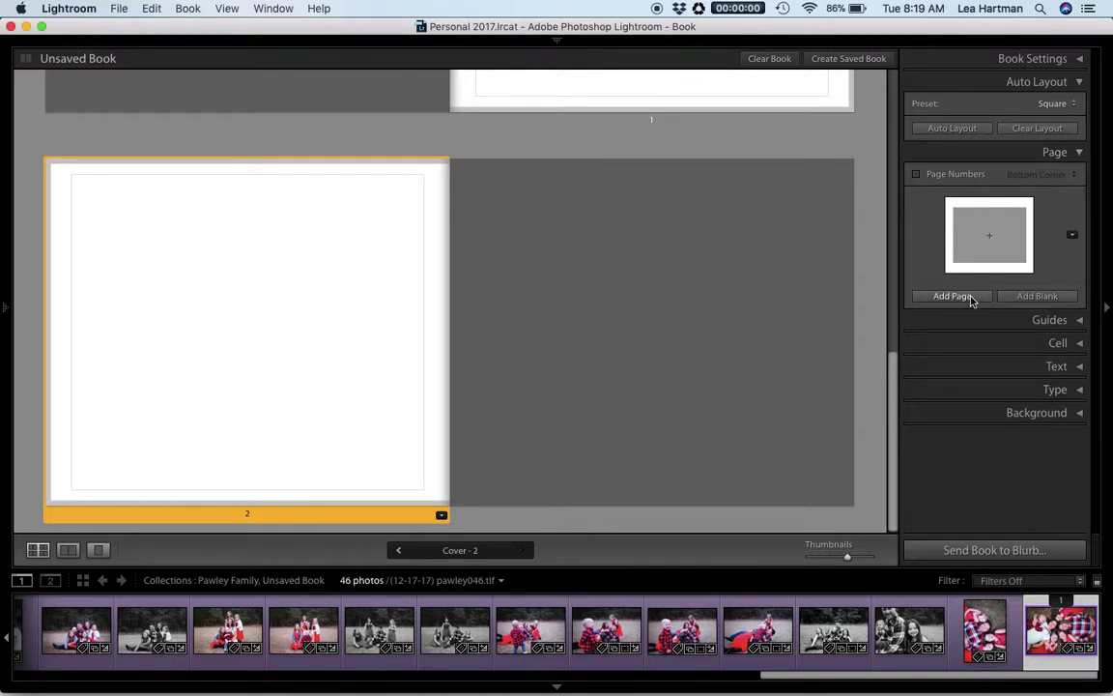
pyautogui.scroll(5, 727, 299)
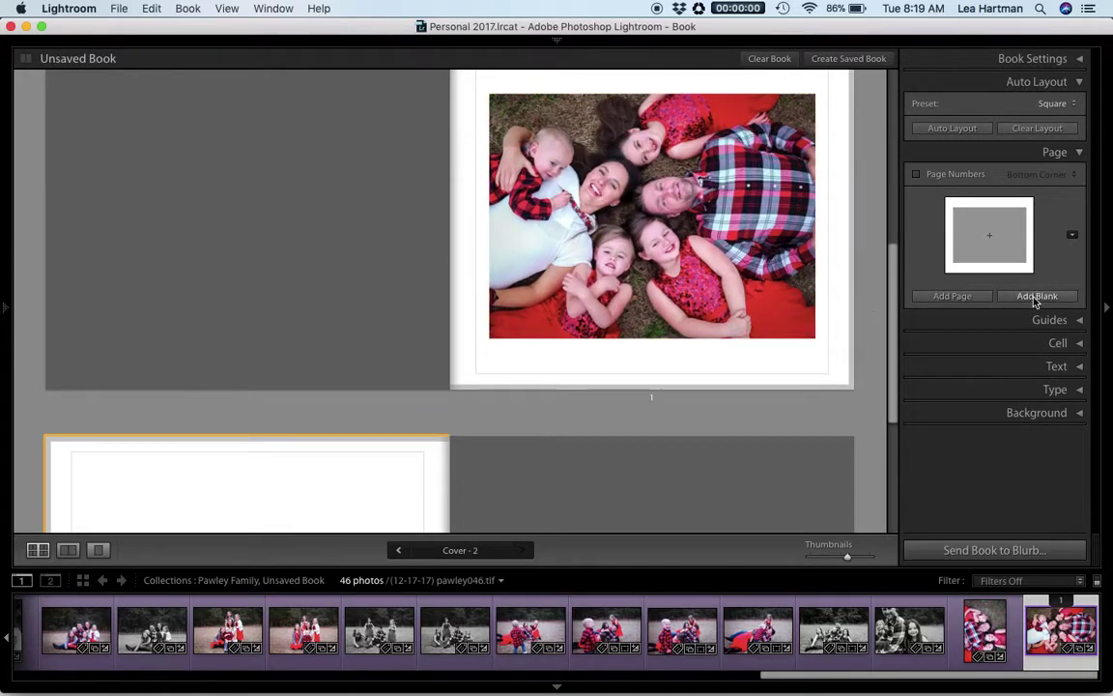
pyautogui.click(1038, 297)
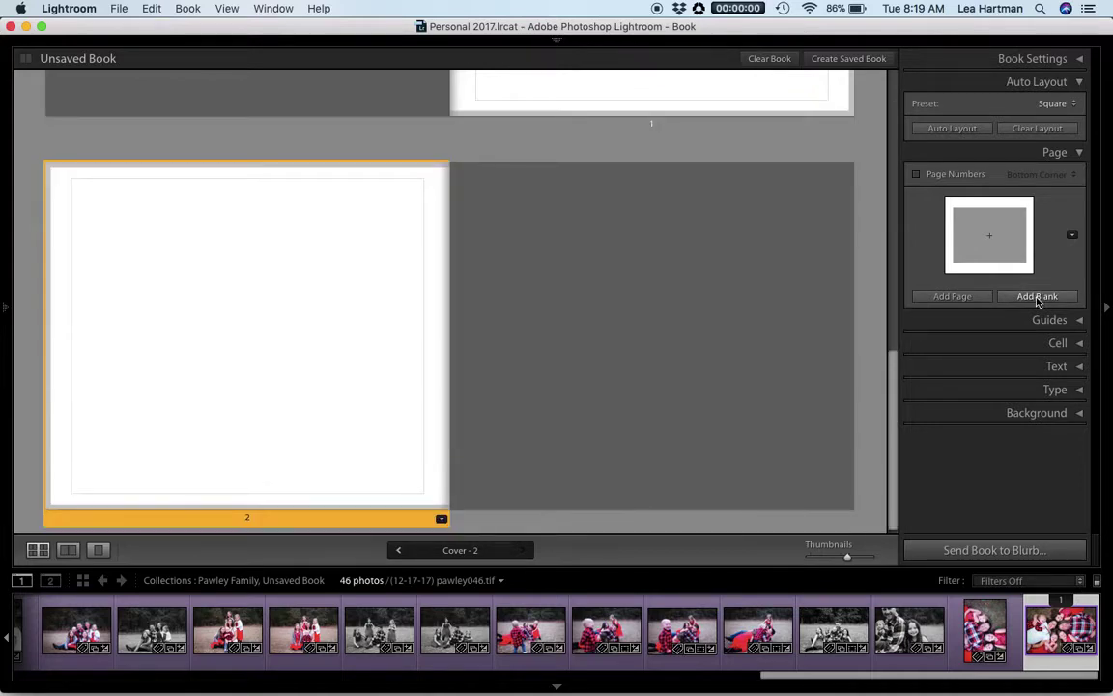
pyautogui.click(1037, 296)
pyautogui.scroll(3, 591, 313)
pyautogui.scroll(-3, 591, 313)
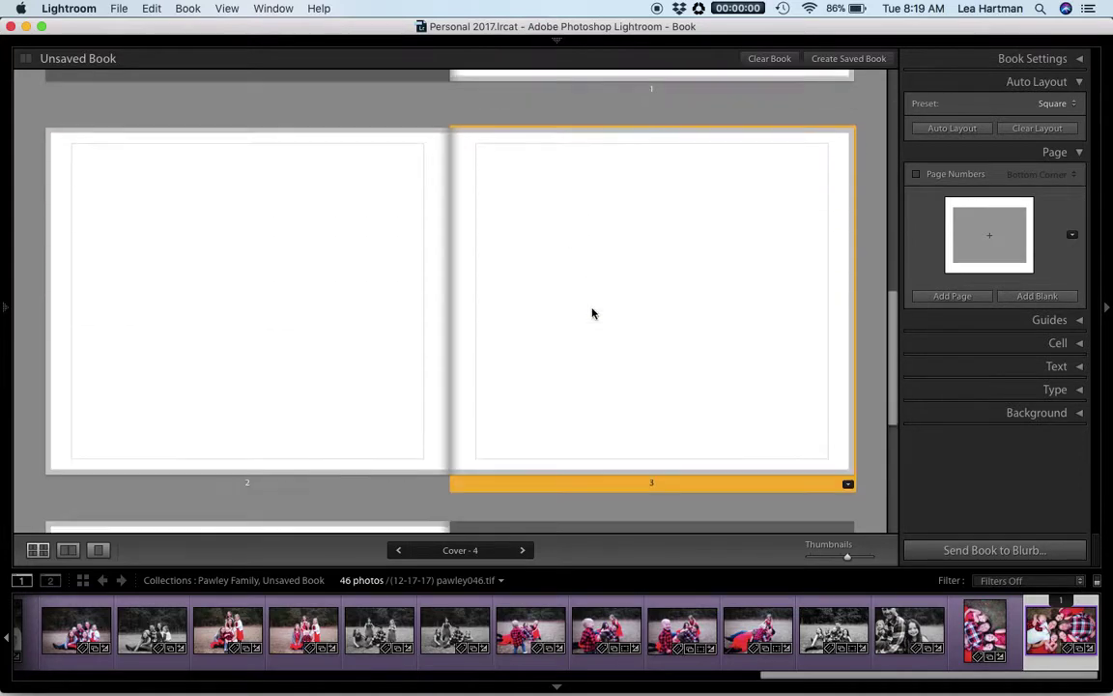
# Apply the 3 Photos layout with three portrait cells side by side and white margins to page 2
pyautogui.click(301, 285)
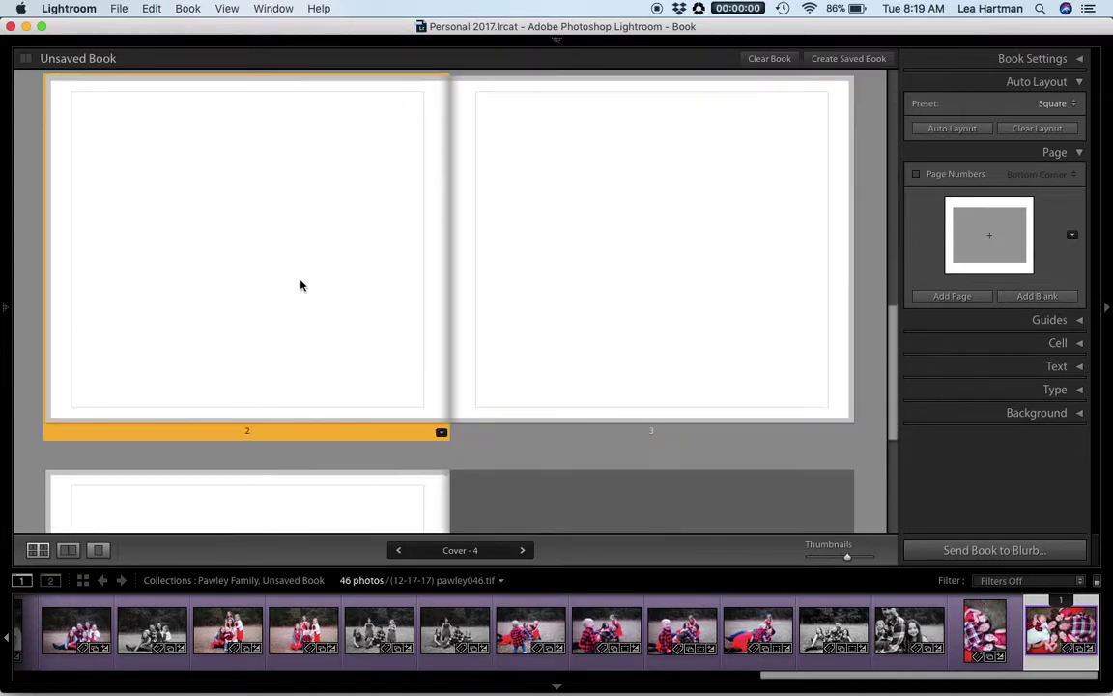
pyautogui.click(440, 433)
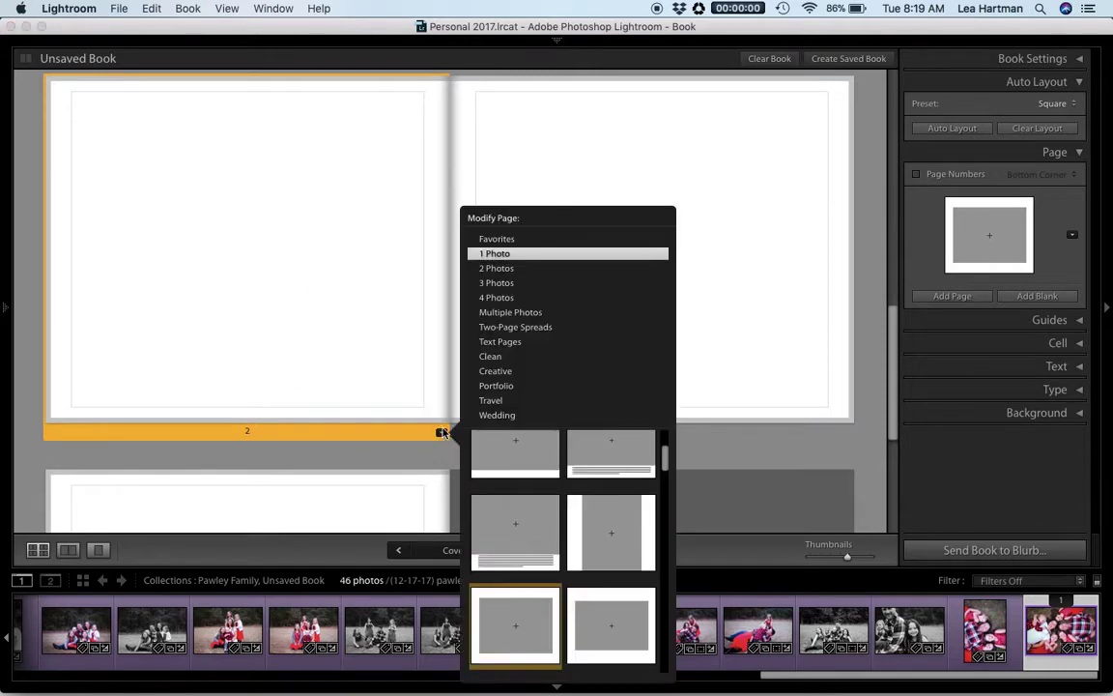
pyautogui.click(509, 283)
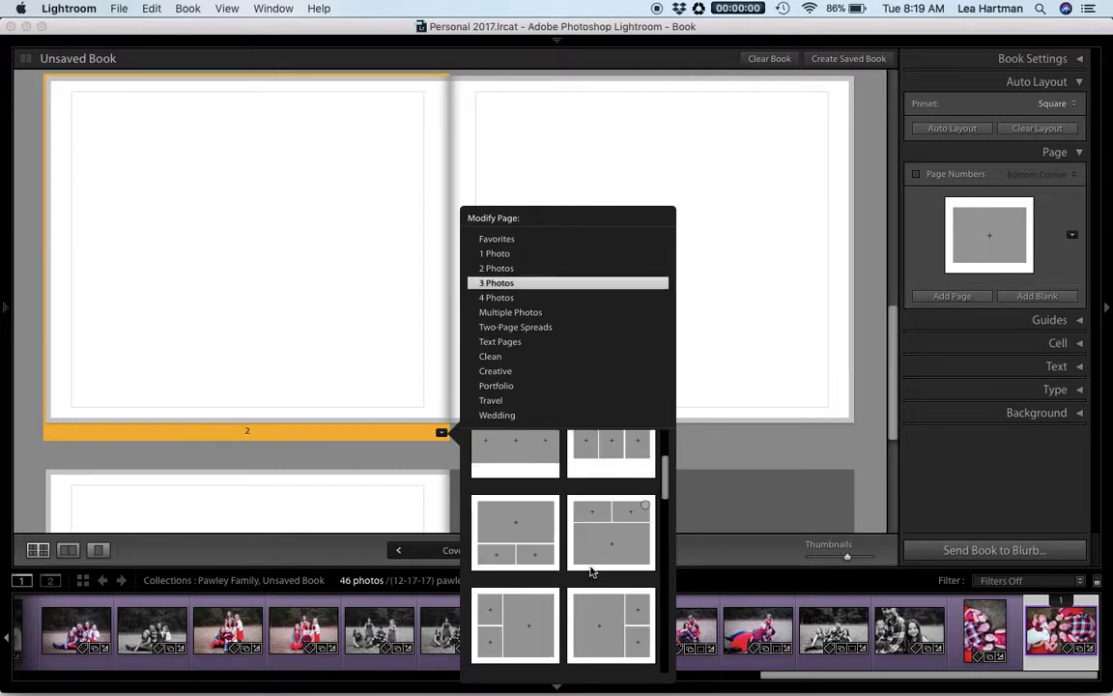
pyautogui.scroll(-2, 591, 577)
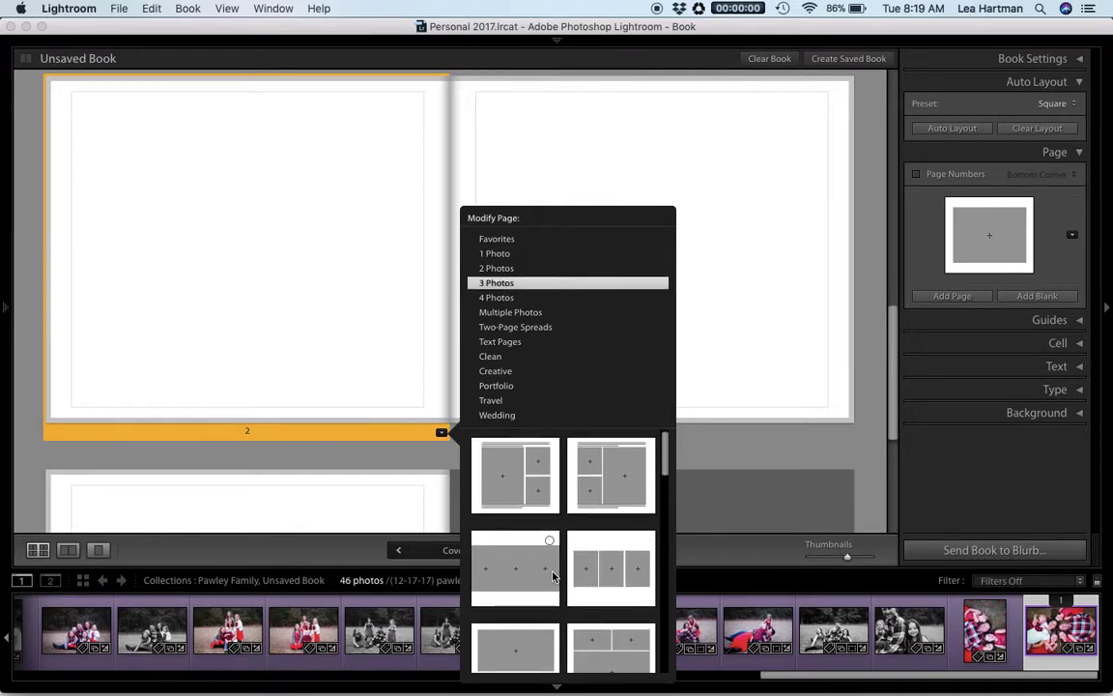
pyautogui.click(592, 580)
# Fill page 2's cells in order with individual color portraits of the girl in grey, the dark-haired girl and the youngest blonde girl
pyautogui.hscroll(-15, 278, 621)
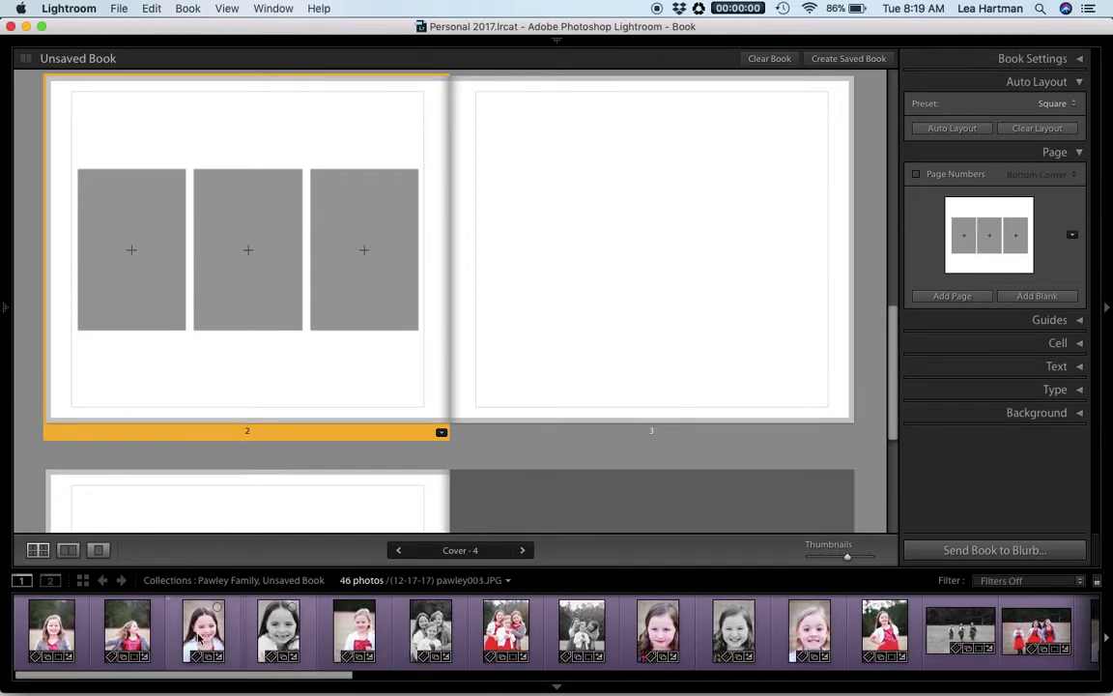
pyautogui.moveTo(51, 633); pyautogui.dragTo(116, 251)
pyautogui.moveTo(208, 630); pyautogui.dragTo(238, 275)
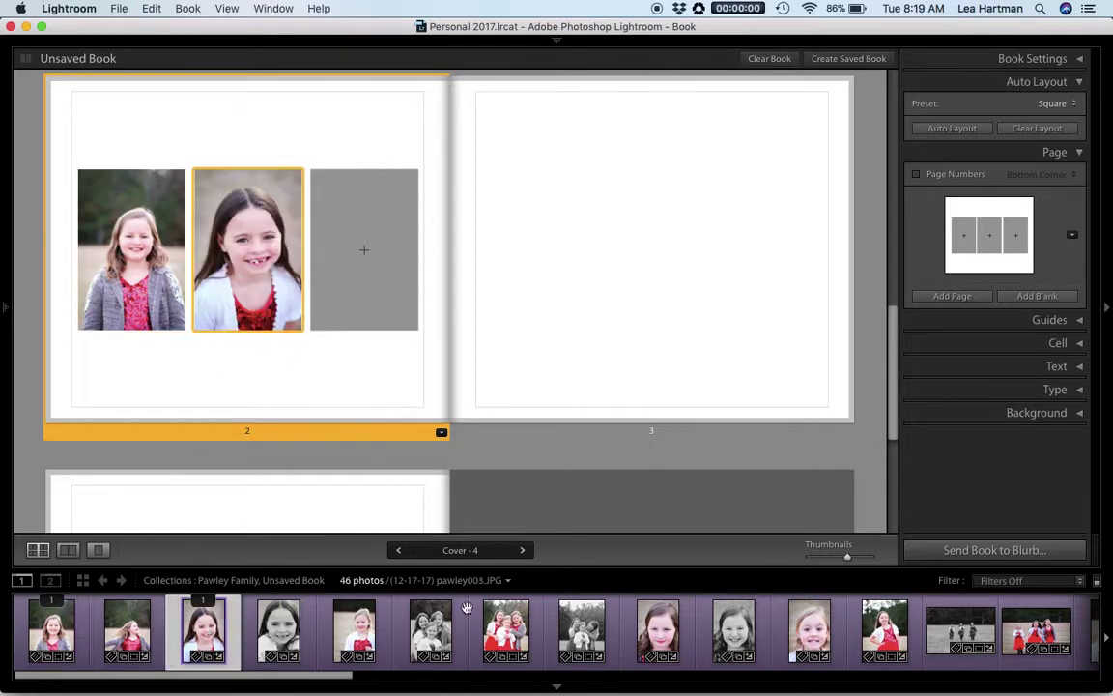
pyautogui.hscroll(10, 512, 630)
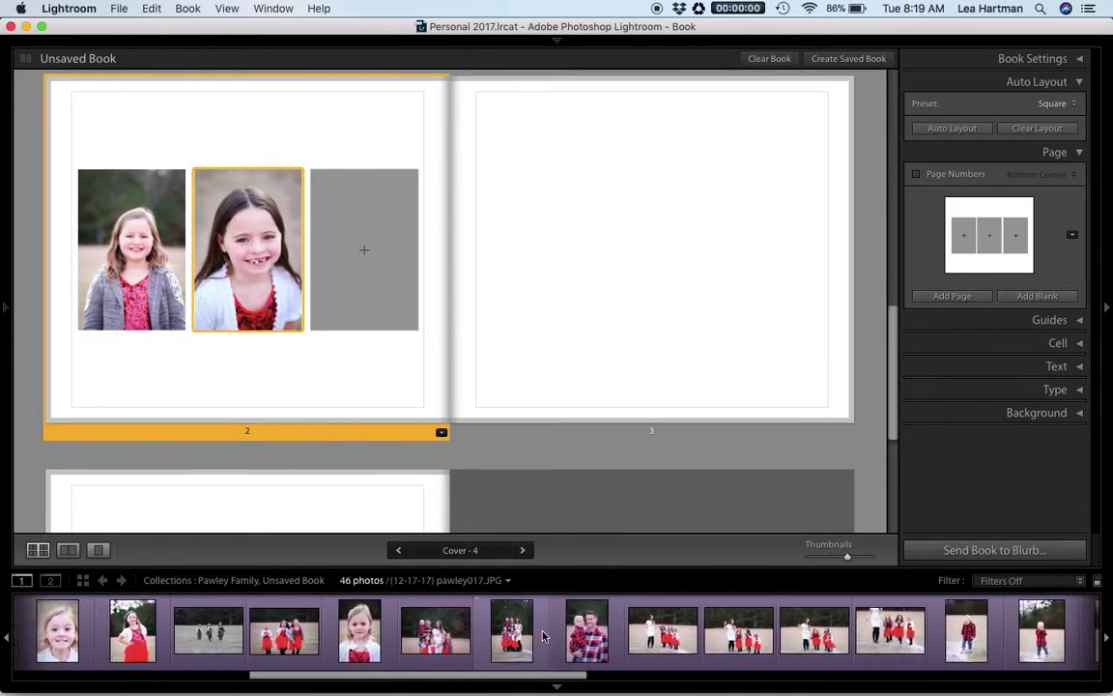
pyautogui.moveTo(350, 630); pyautogui.dragTo(347, 268)
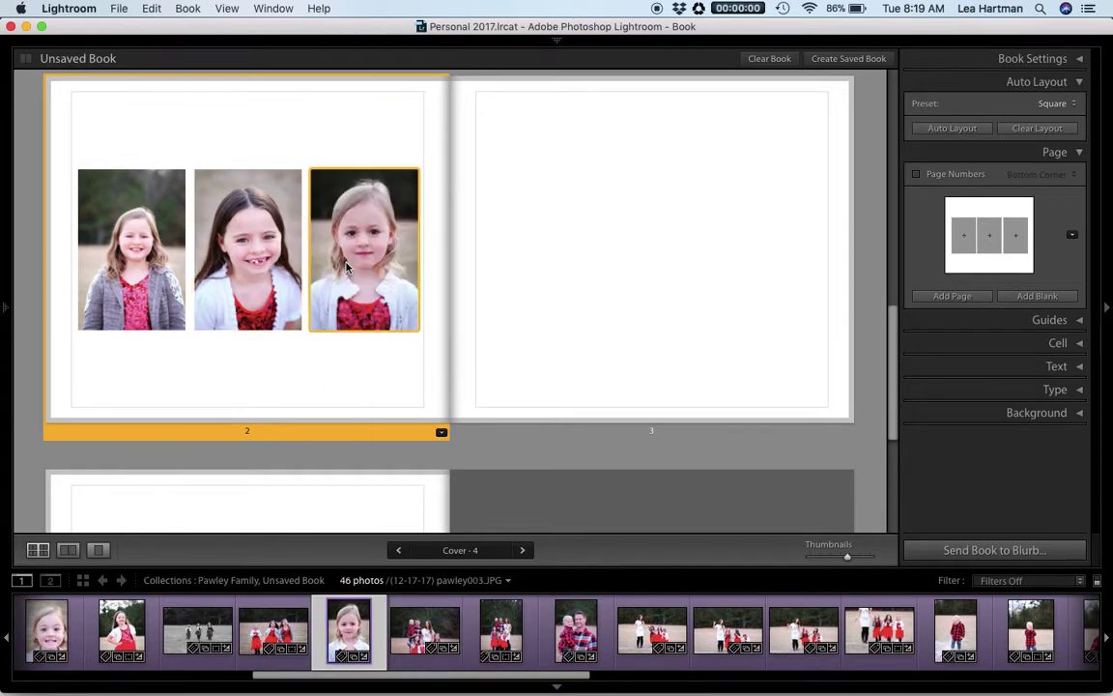
pyautogui.click(341, 231)
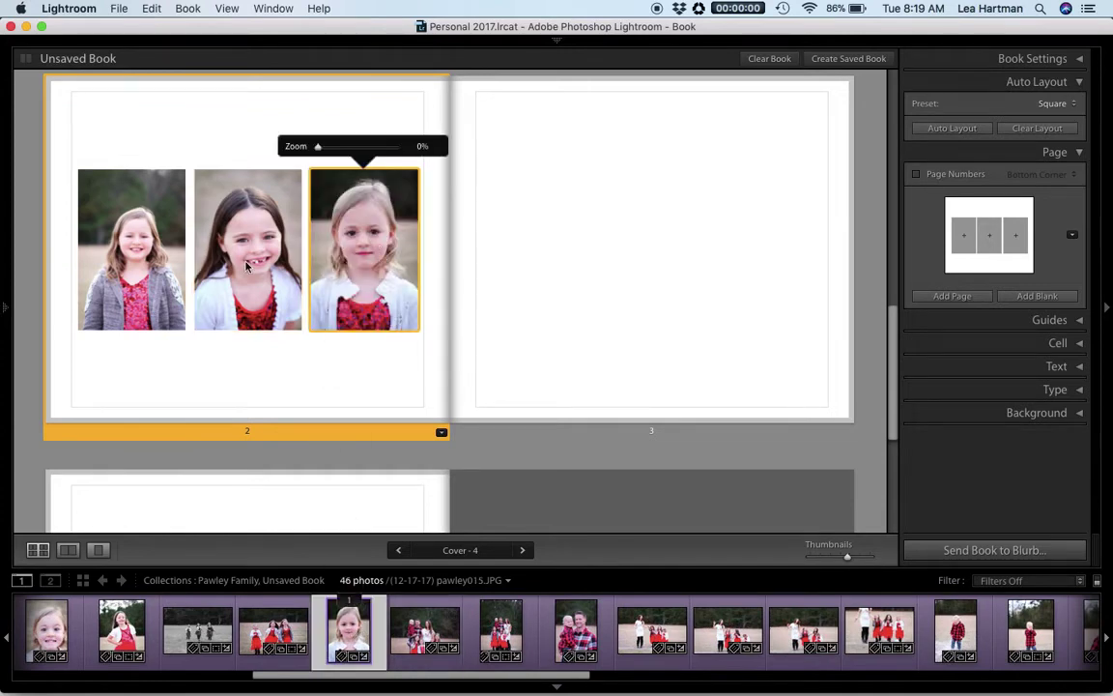
# Inspect page 2 in single-page view and return to the multi-page view
pyautogui.click(145, 249)
pyautogui.doubleClick(151, 256)
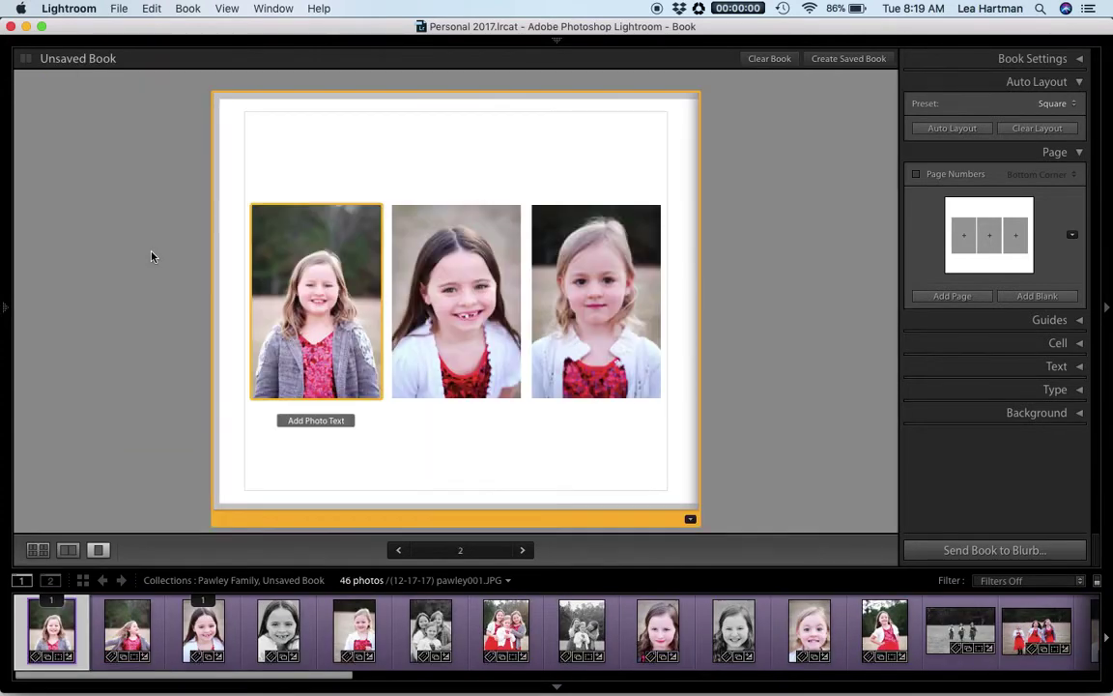
pyautogui.click(157, 363)
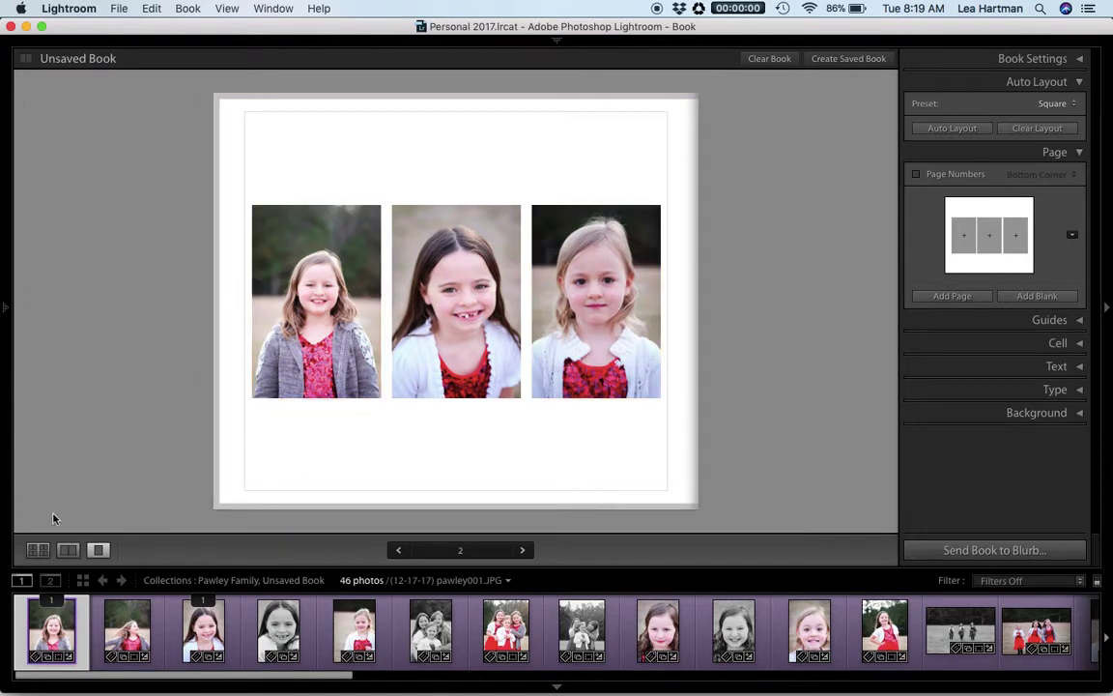
pyautogui.click(37, 550)
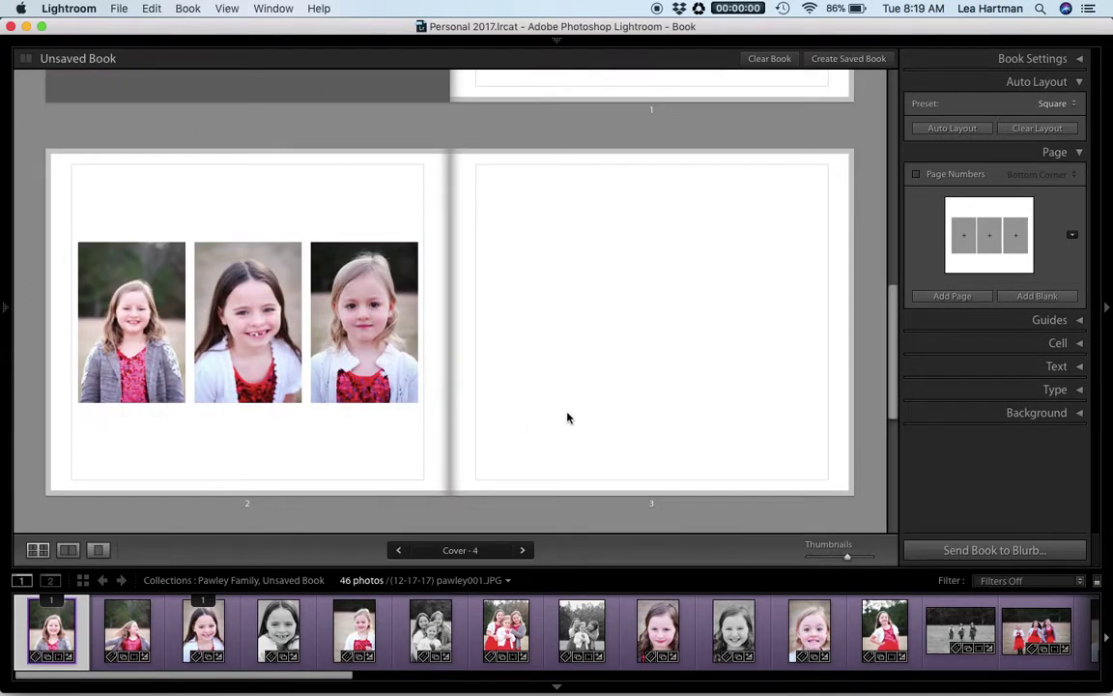
pyautogui.click(405, 476)
# Apply the full-bleed 1 Photo layout to page 3
pyautogui.click(712, 395)
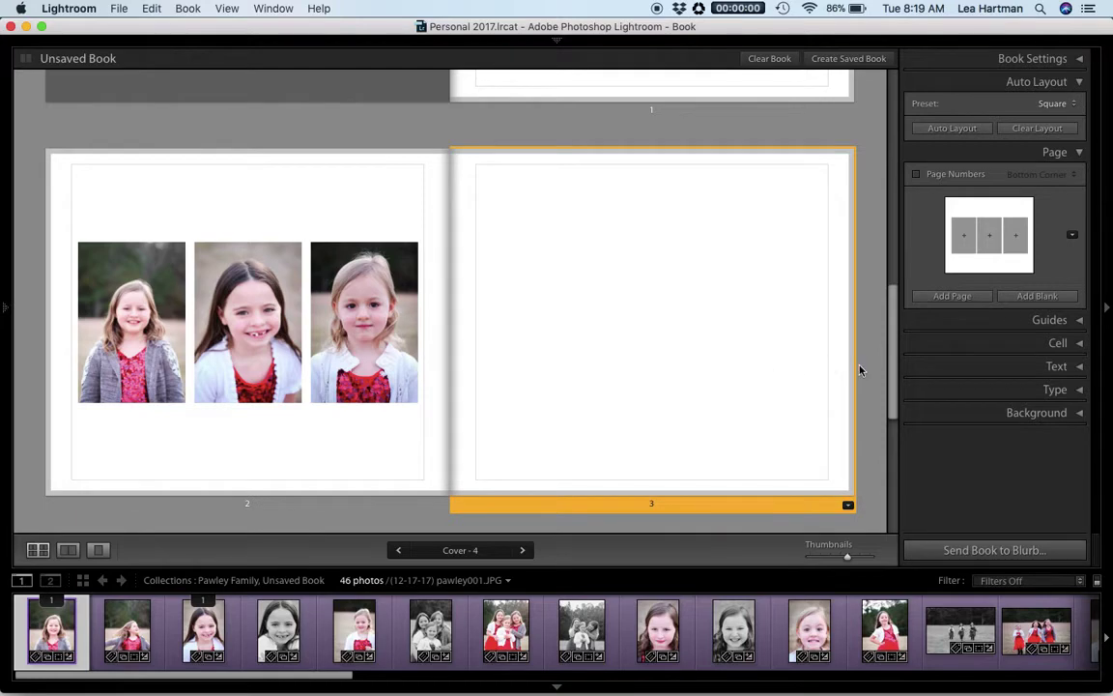
pyautogui.scroll(-2, 860, 370)
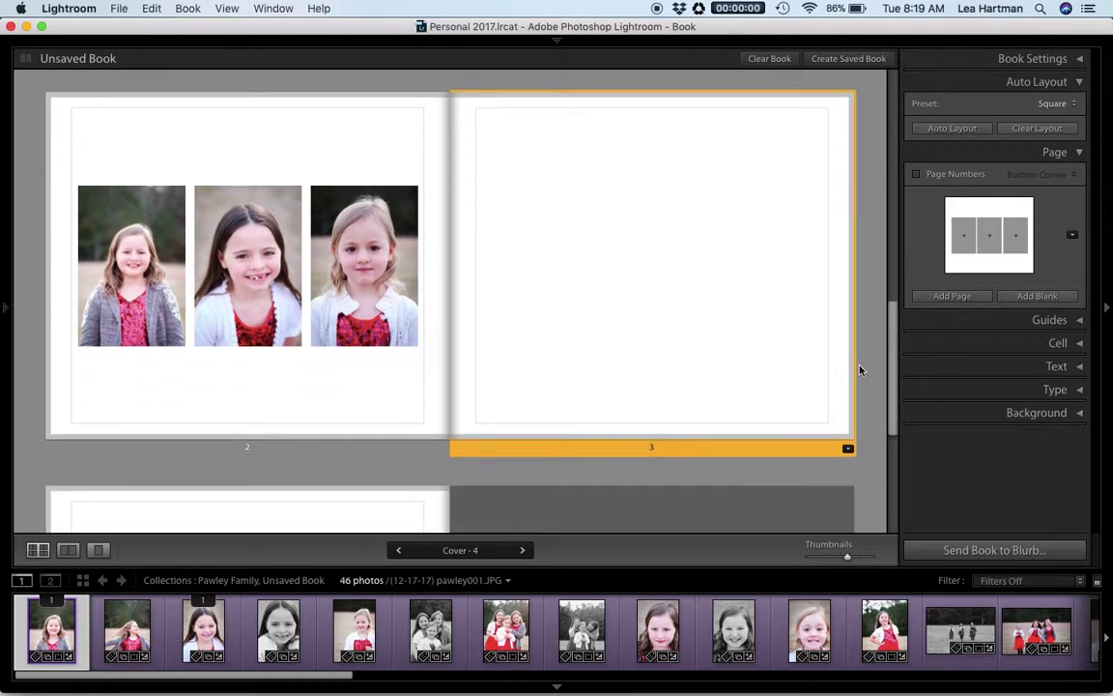
pyautogui.click(849, 450)
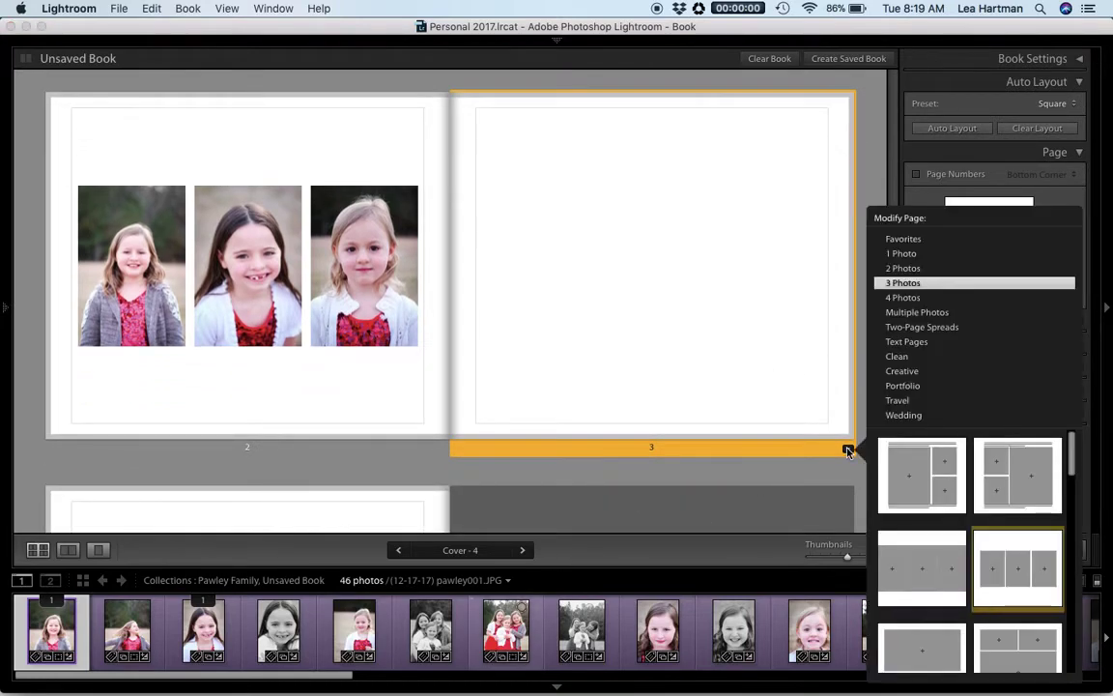
pyautogui.click(909, 253)
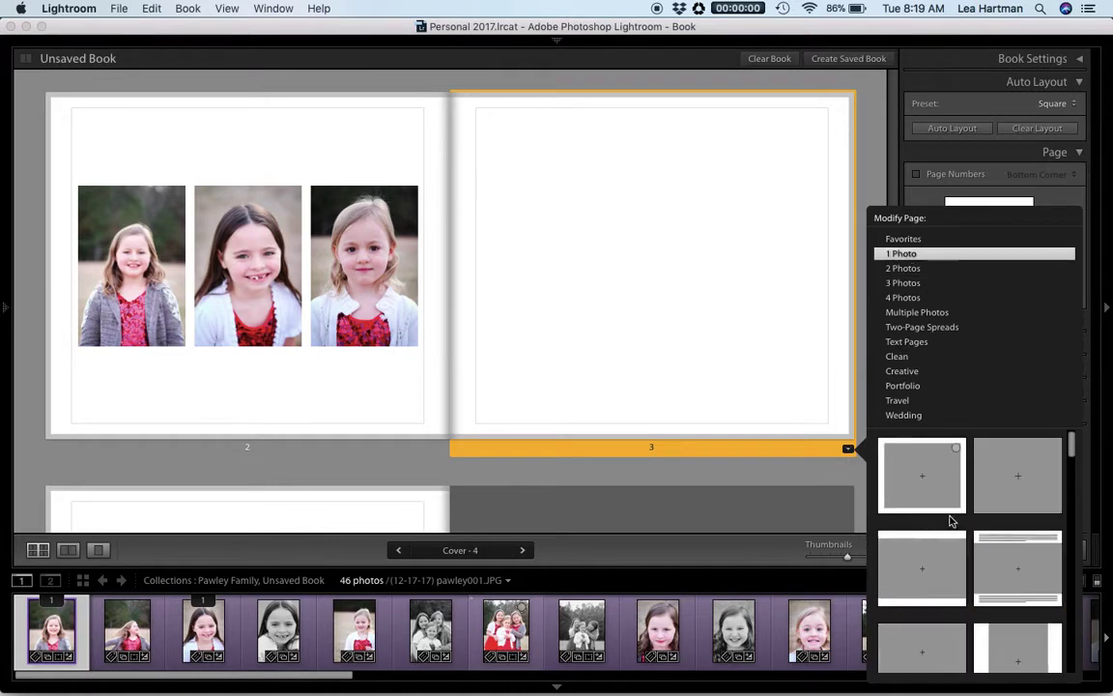
pyautogui.click(900, 452)
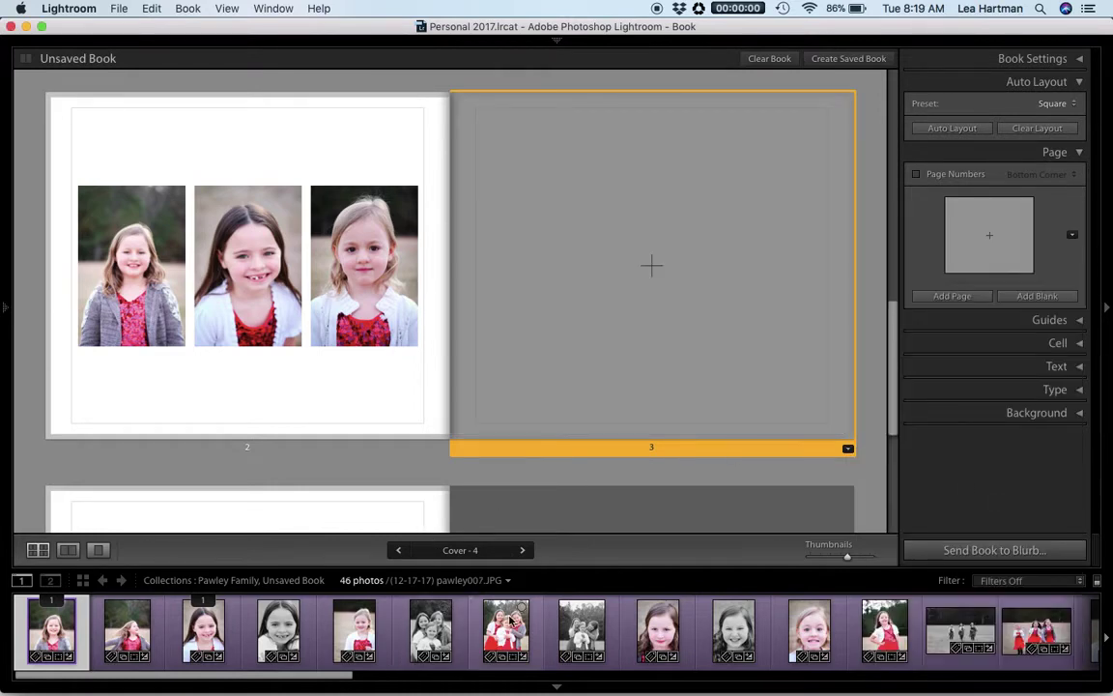
# Place the color photo of the three girls together on page 3 and shift it down so their heads sit inside the frame
pyautogui.click(510, 619)
pyautogui.moveTo(510, 613); pyautogui.dragTo(580, 290)
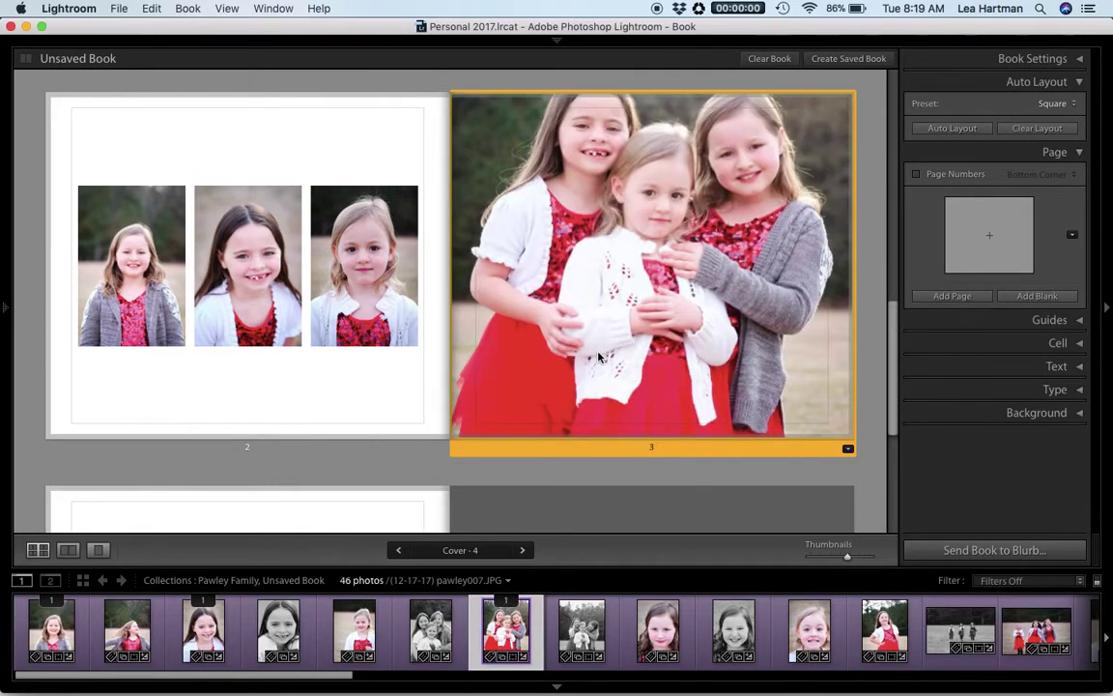
pyautogui.moveTo(576, 240); pyautogui.dragTo(709, 305)
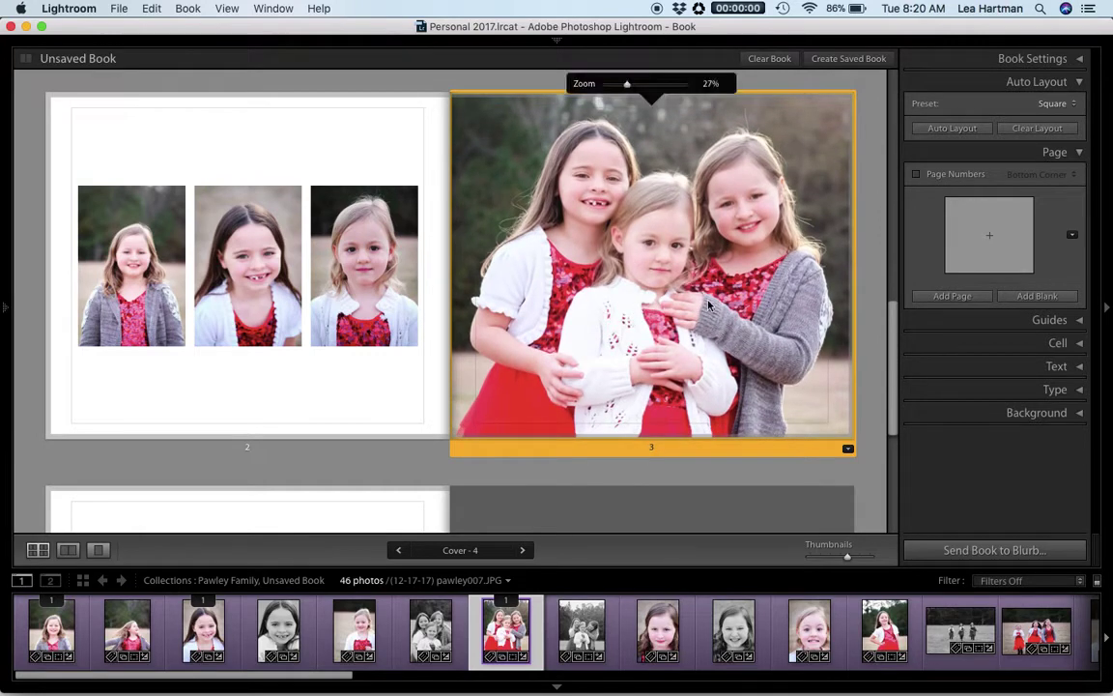
# Add a blank page 5 to the book, facing the empty page 4
pyautogui.click(868, 312)
pyautogui.scroll(-5, 306, 393)
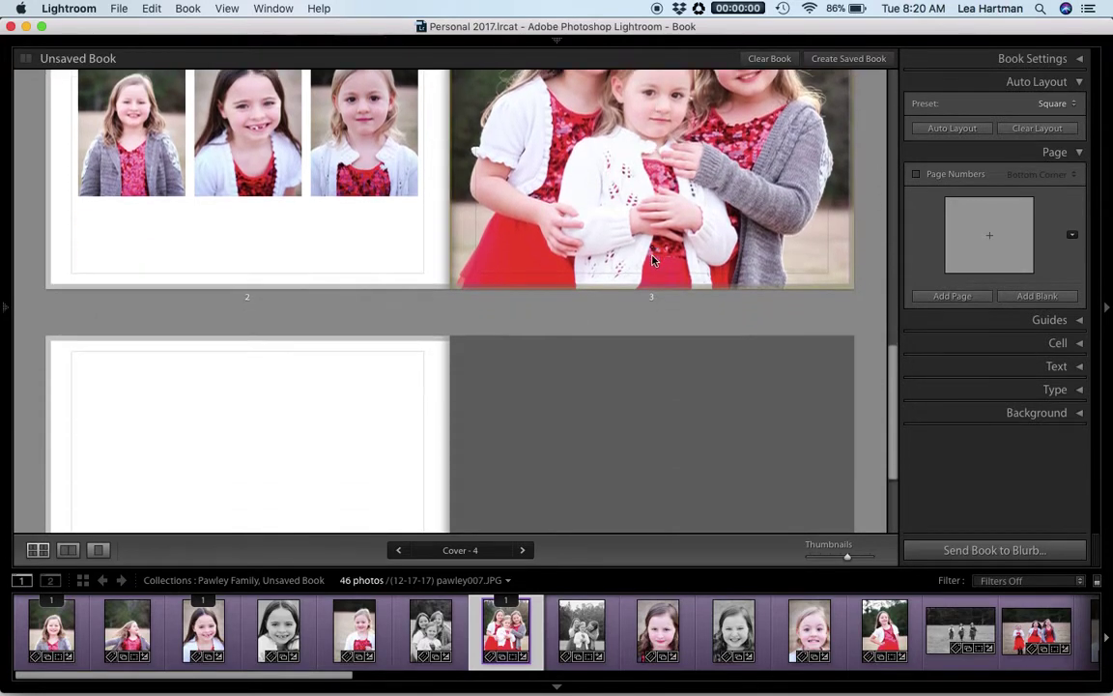
pyautogui.scroll(-2, 305, 393)
pyautogui.click(305, 393)
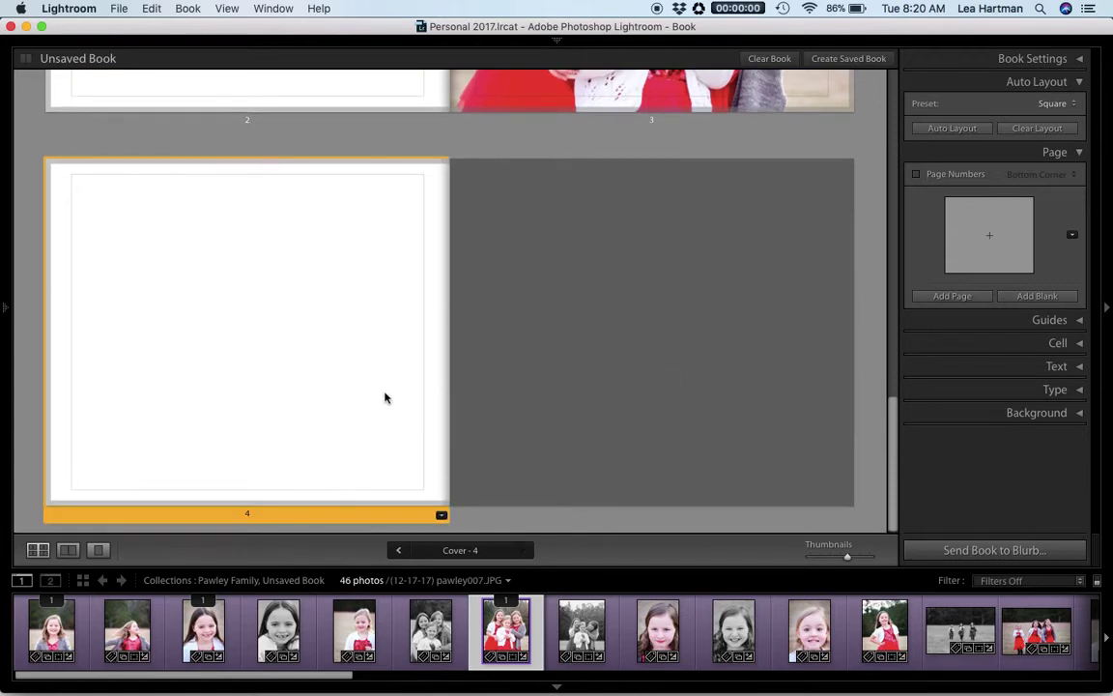
pyautogui.click(1026, 298)
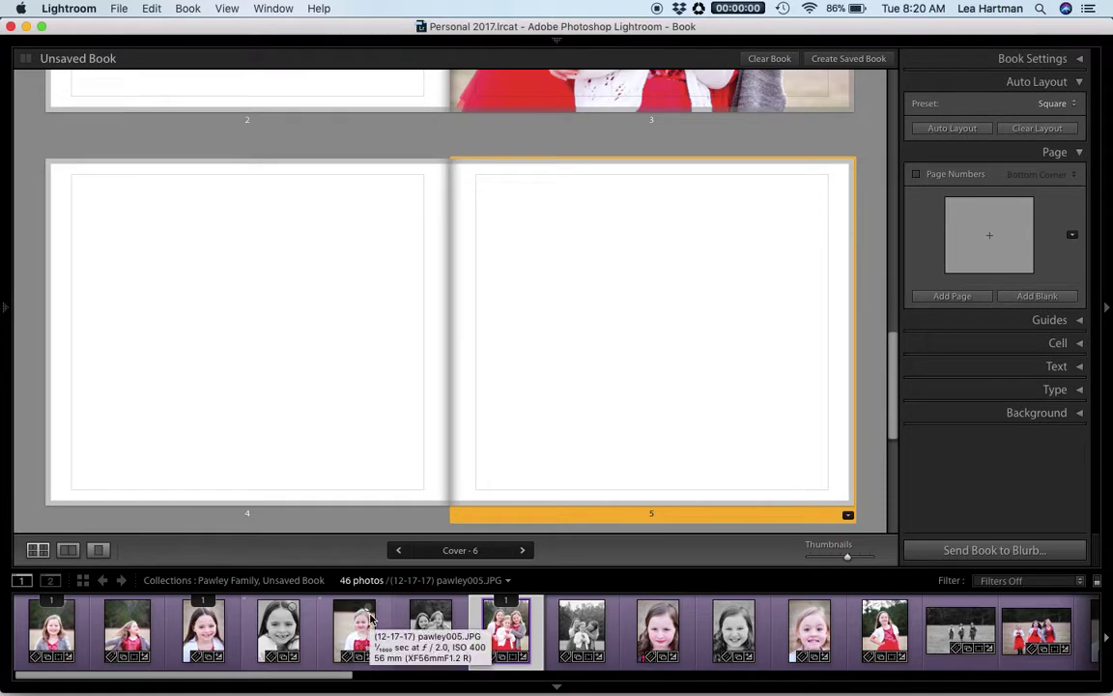
# Apply the full-bleed 4 Photos layout with a narrow left column and wide right column to page 4
pyautogui.click(413, 440)
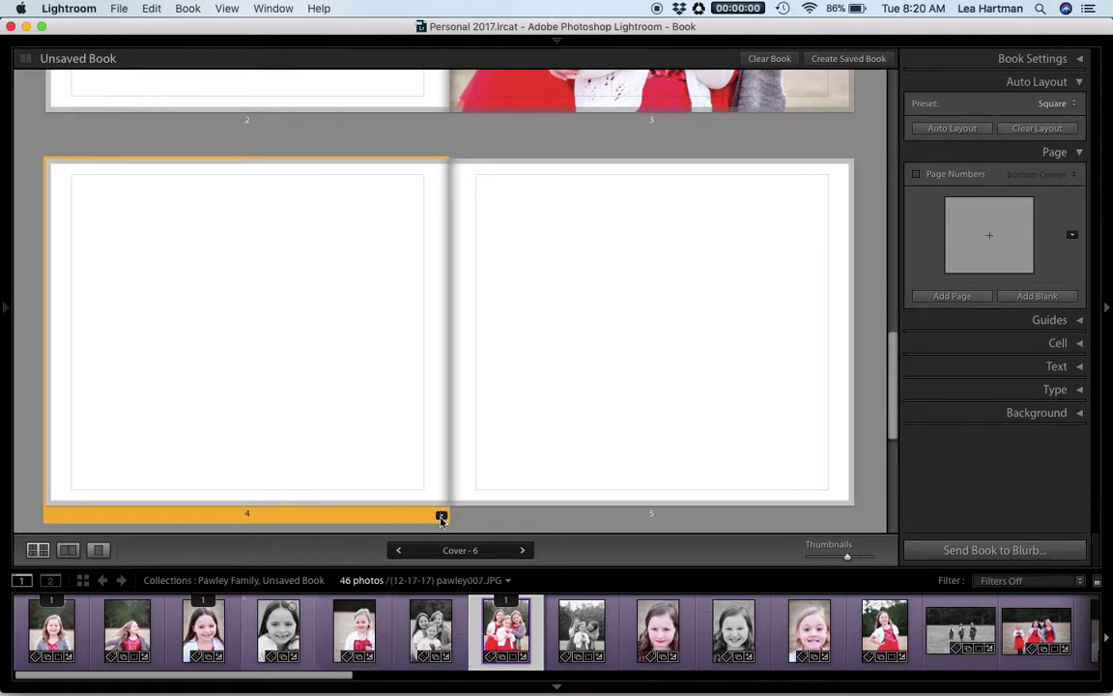
pyautogui.click(441, 518)
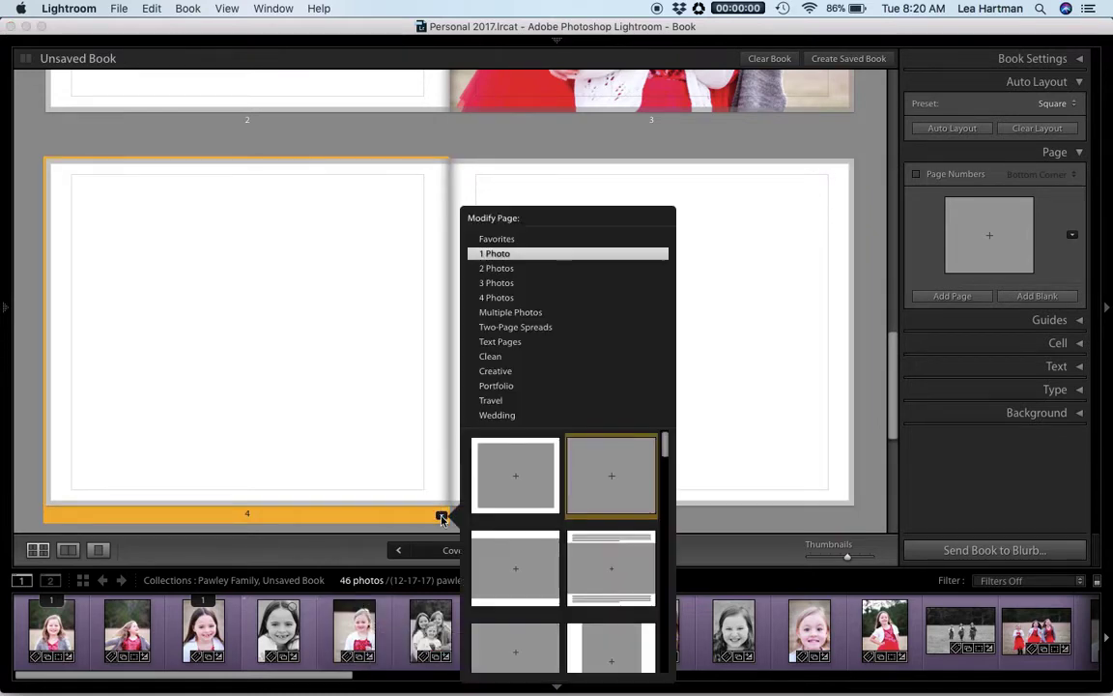
pyautogui.click(494, 297)
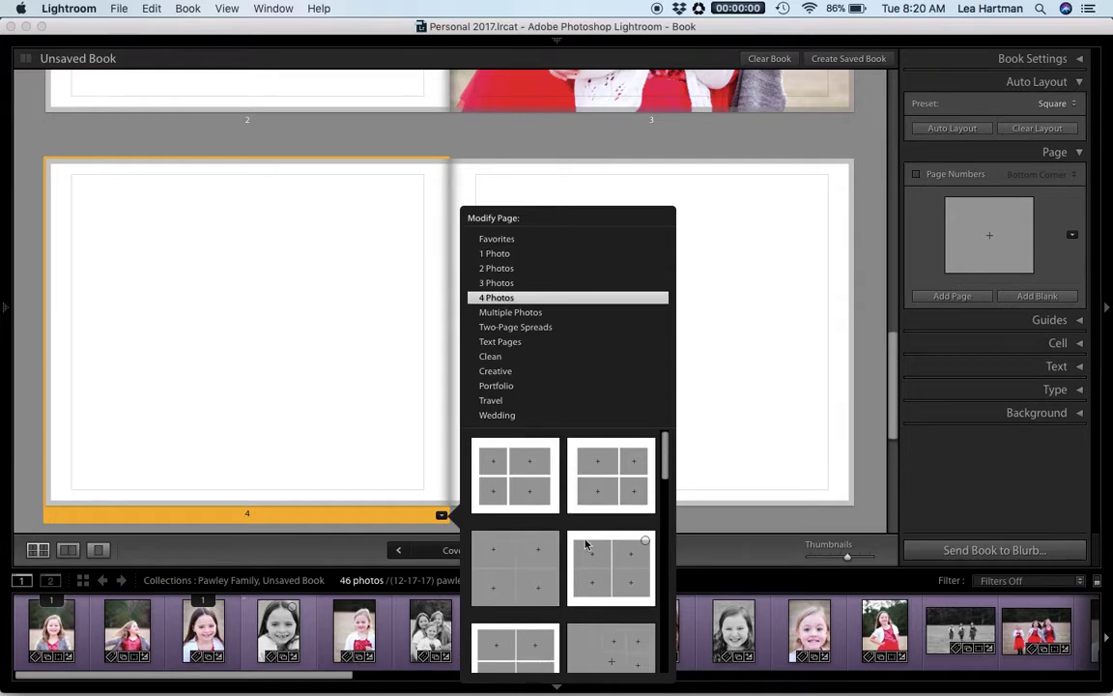
pyautogui.scroll(-2, 584, 544)
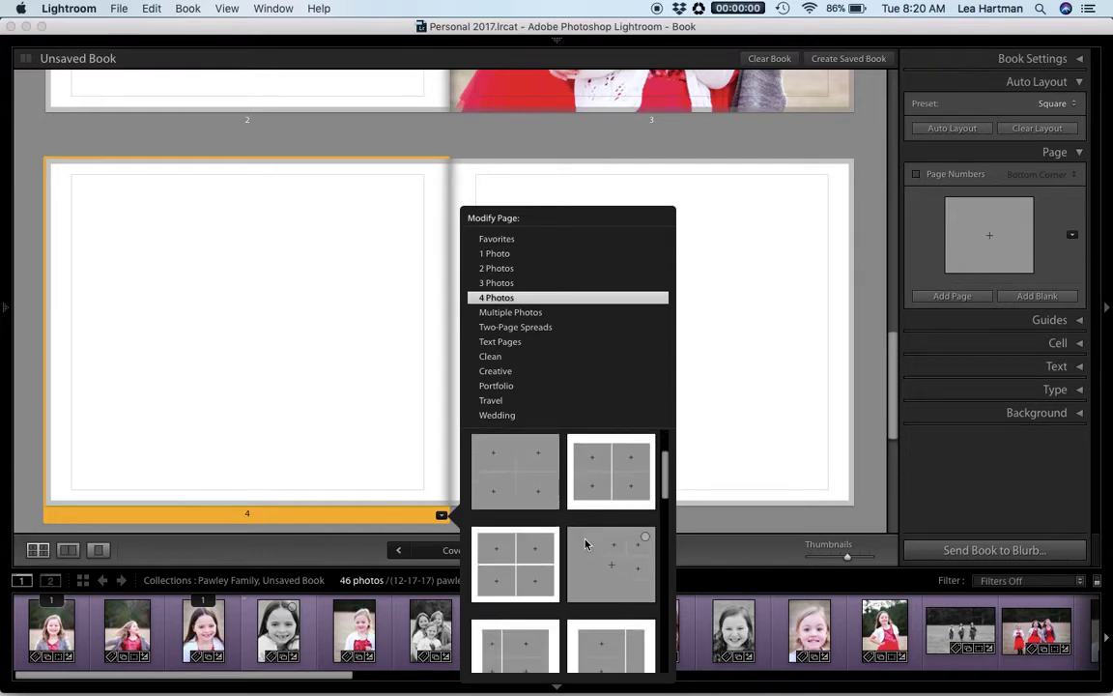
pyautogui.scroll(-4, 584, 559)
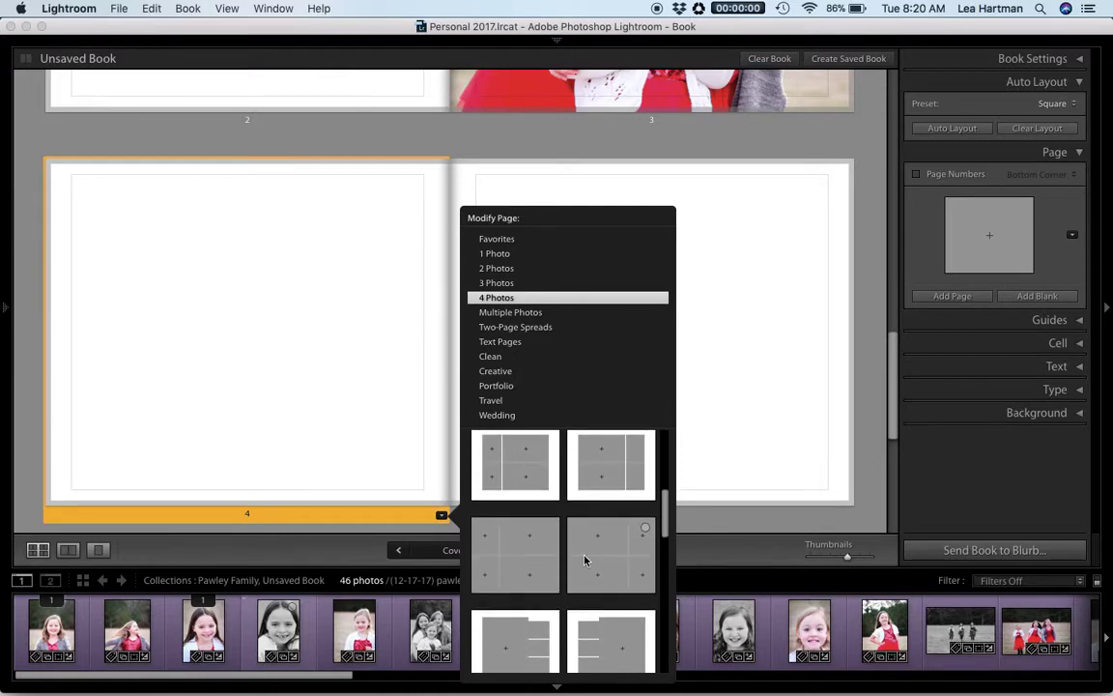
pyautogui.click(539, 553)
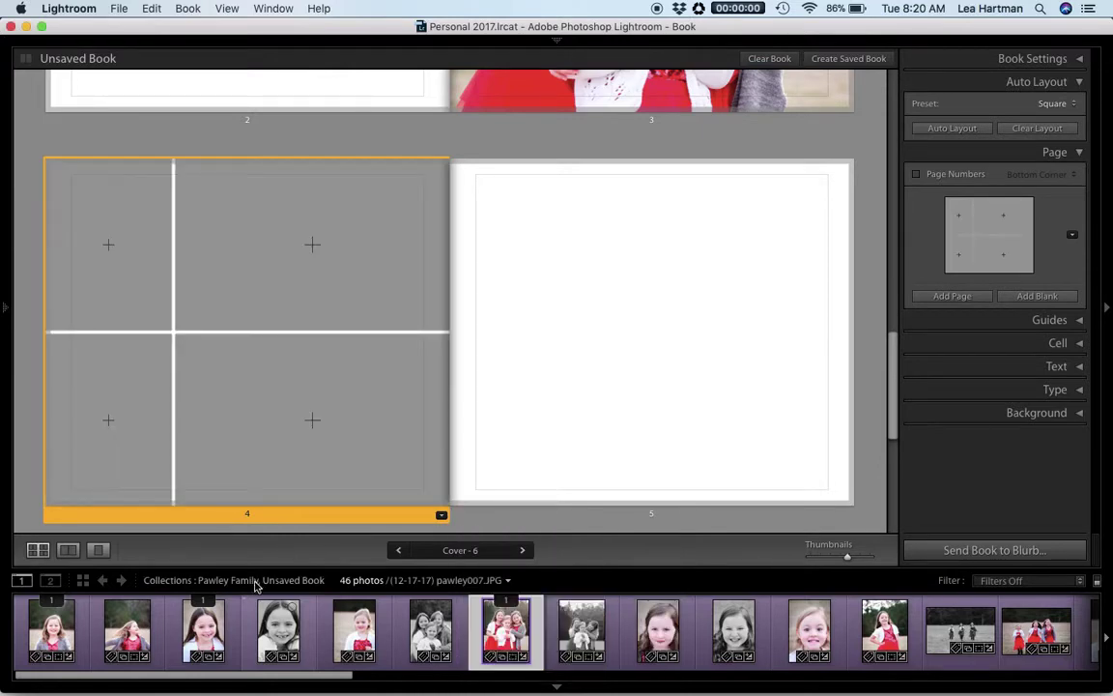
# Fill page 4's narrow cells with the arms-out color photo above the black-and-white smiling portrait, and the wide cells with color above black-and-white running shots
pyautogui.moveTo(127, 623); pyautogui.dragTo(109, 230)
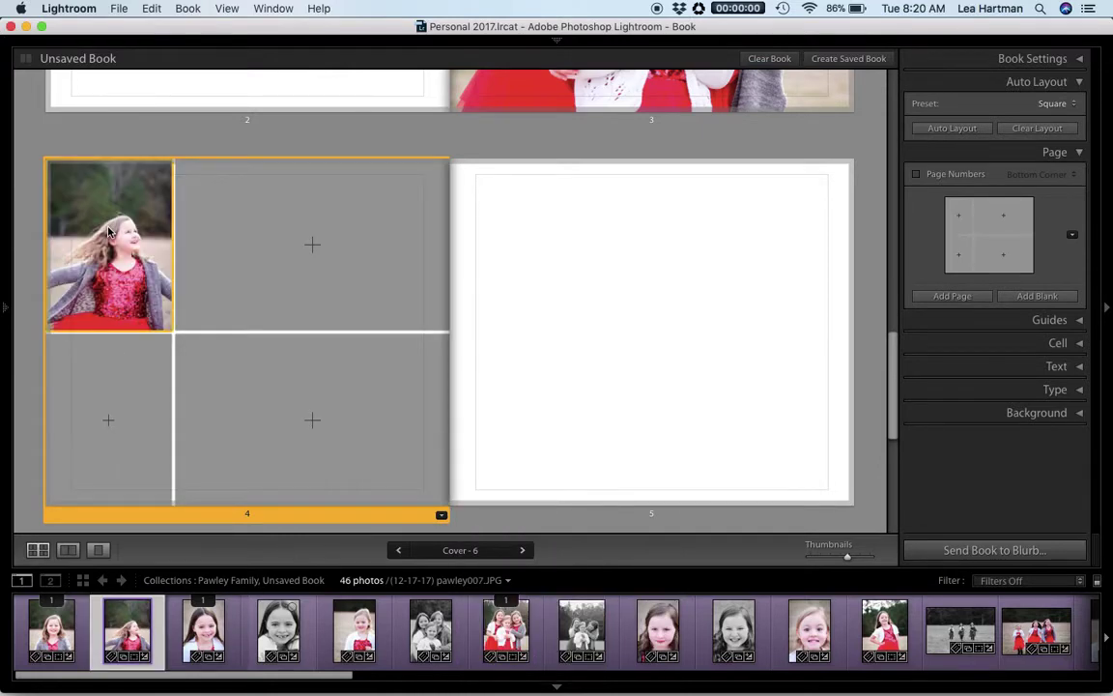
pyautogui.moveTo(733, 626); pyautogui.dragTo(106, 437)
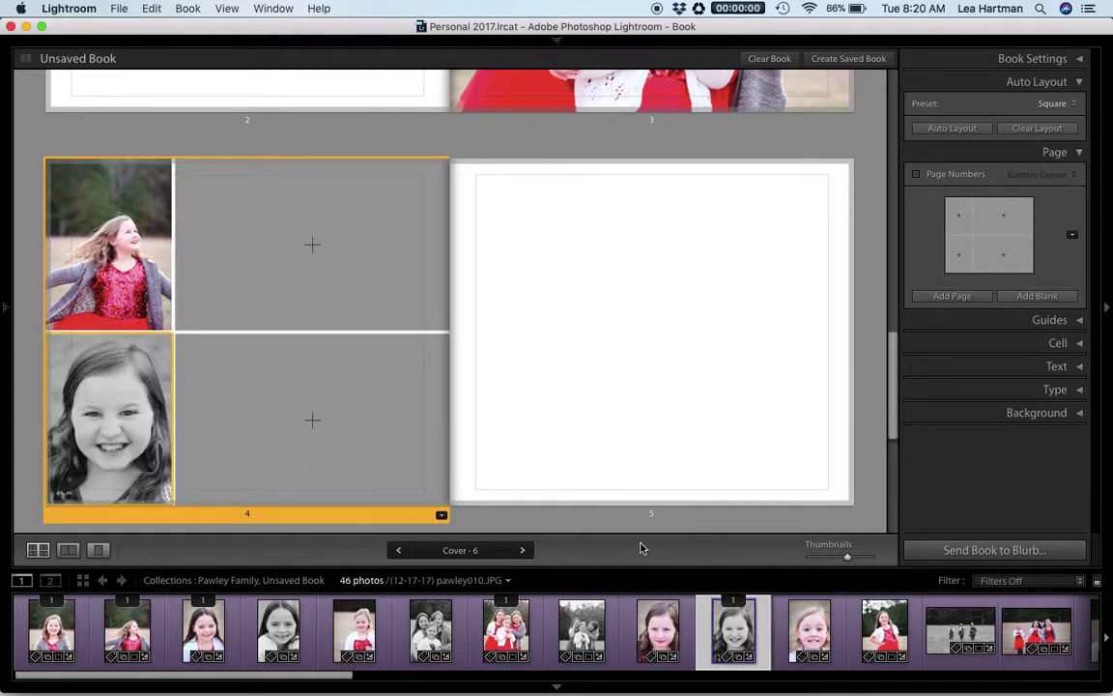
pyautogui.hscroll(5, 533, 642)
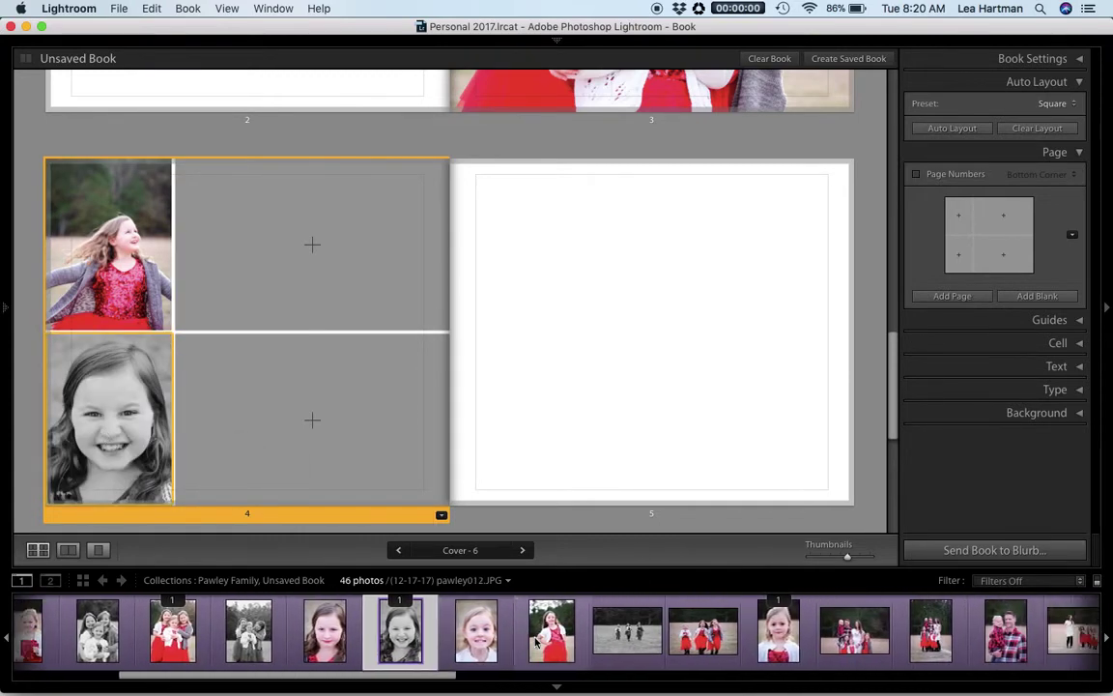
pyautogui.moveTo(533, 642); pyautogui.dragTo(311, 255)
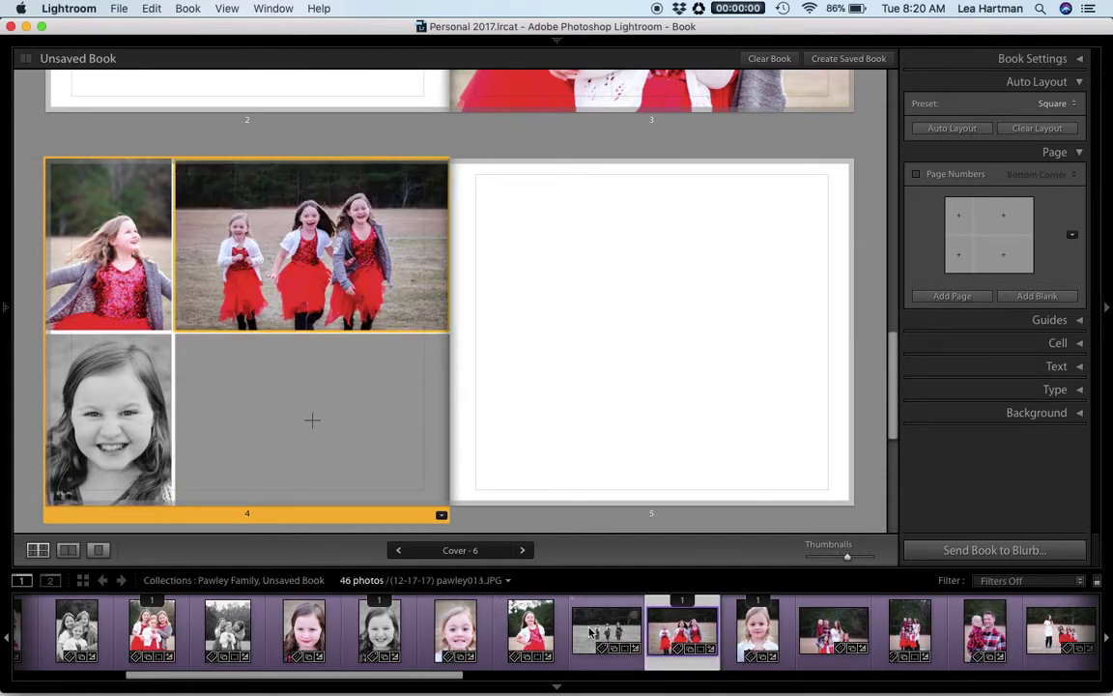
pyautogui.moveTo(592, 633); pyautogui.dragTo(315, 421)
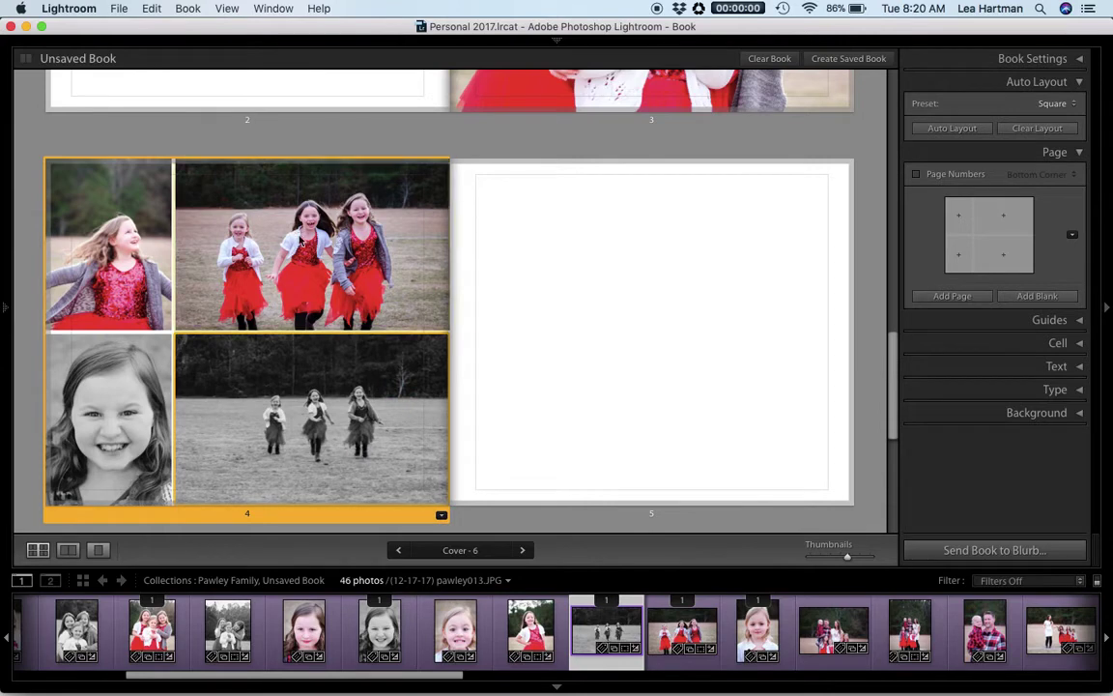
# Place the color close-up of the youngest girl's toothy grin on page 5 and shift it up so her chin and collar show
pyautogui.click(665, 370)
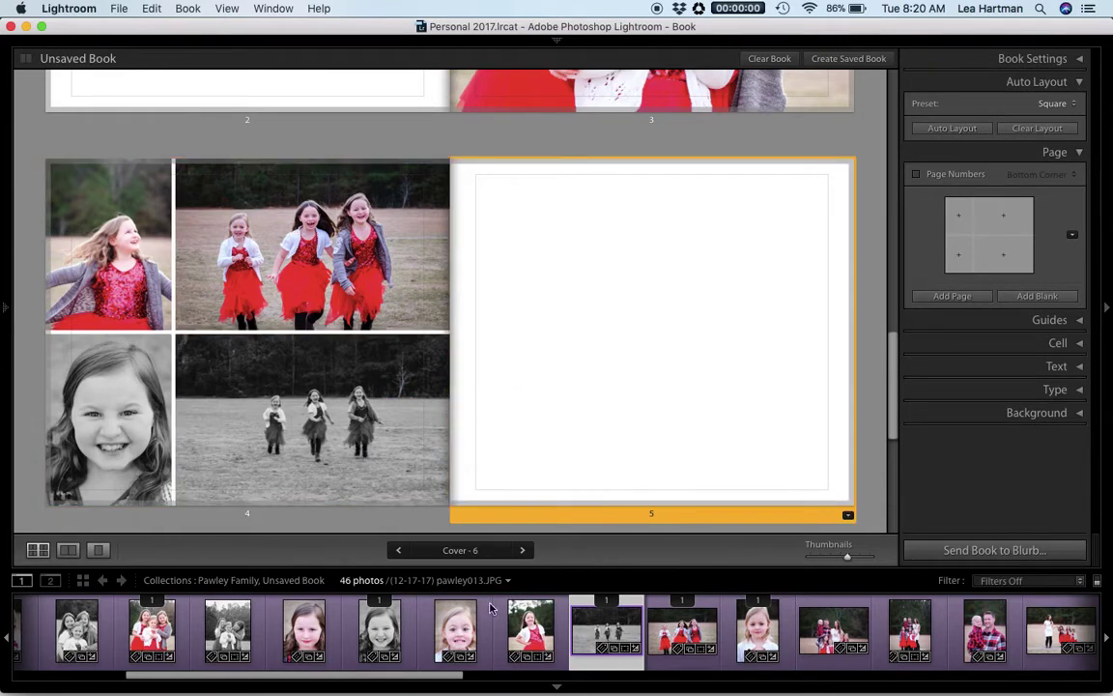
pyautogui.hscroll(-5, 435, 623)
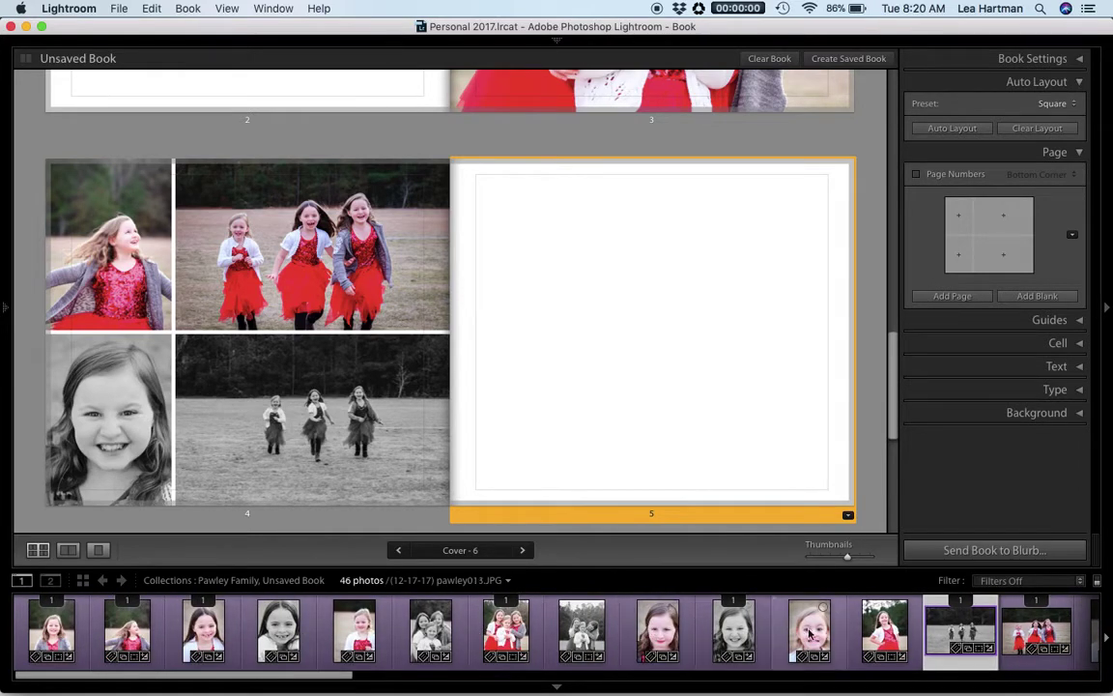
pyautogui.moveTo(810, 633); pyautogui.dragTo(622, 357)
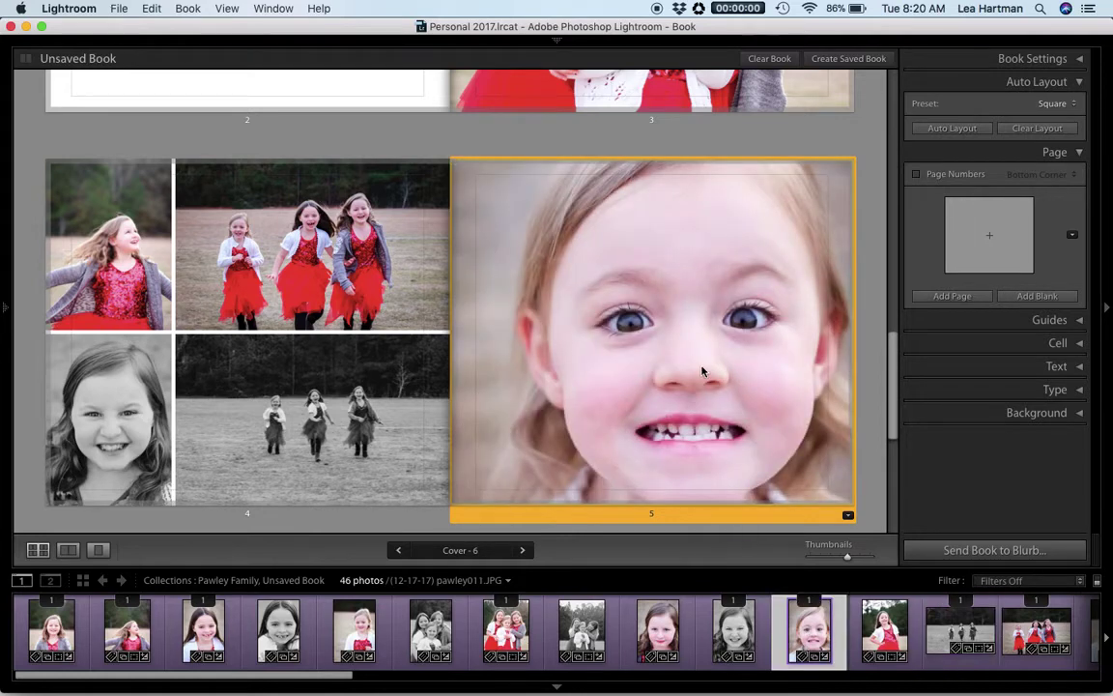
pyautogui.moveTo(692, 331); pyautogui.dragTo(692, 319)
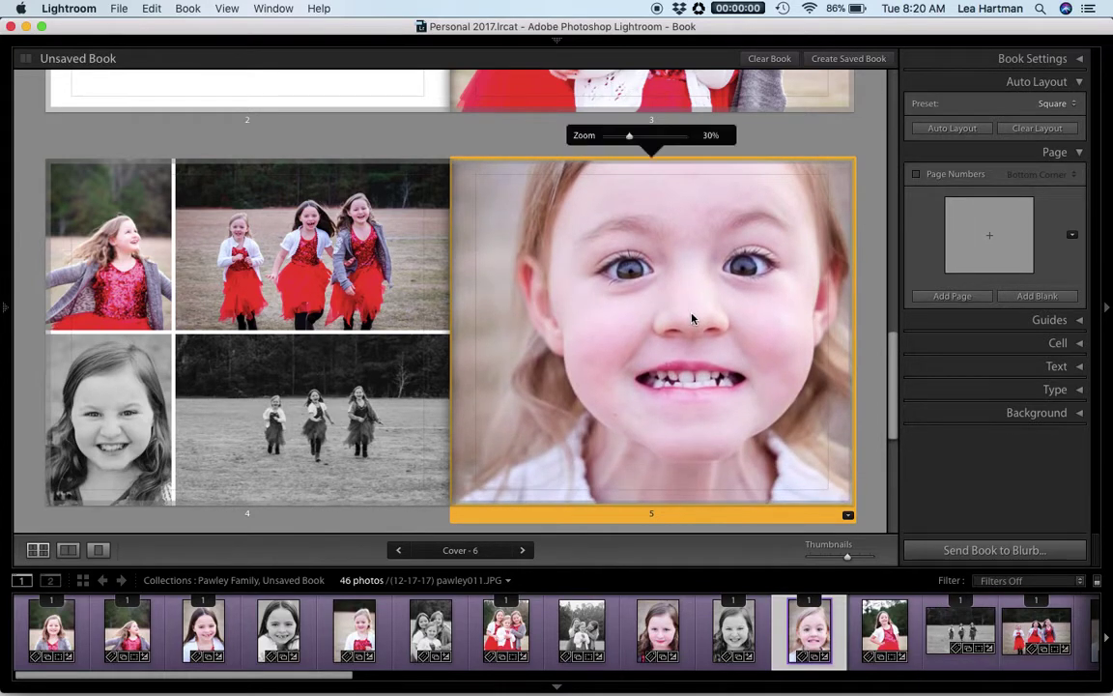
# Add an empty page 7 to the book, facing the blank page 6
pyautogui.scroll(-5, 867, 370)
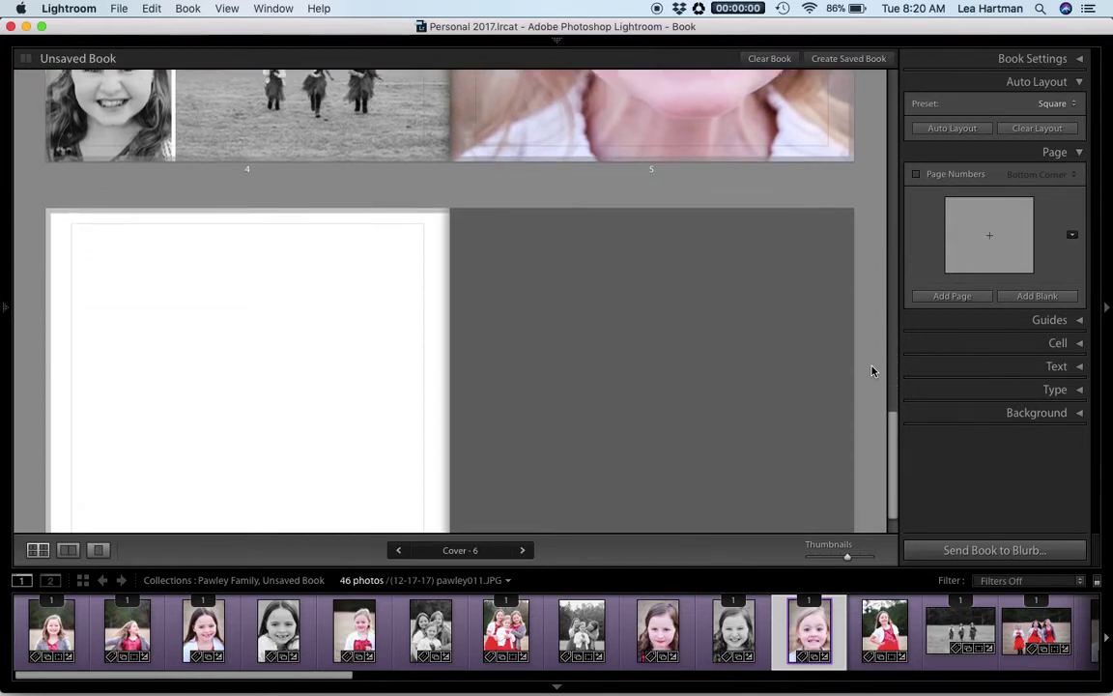
pyautogui.click(368, 346)
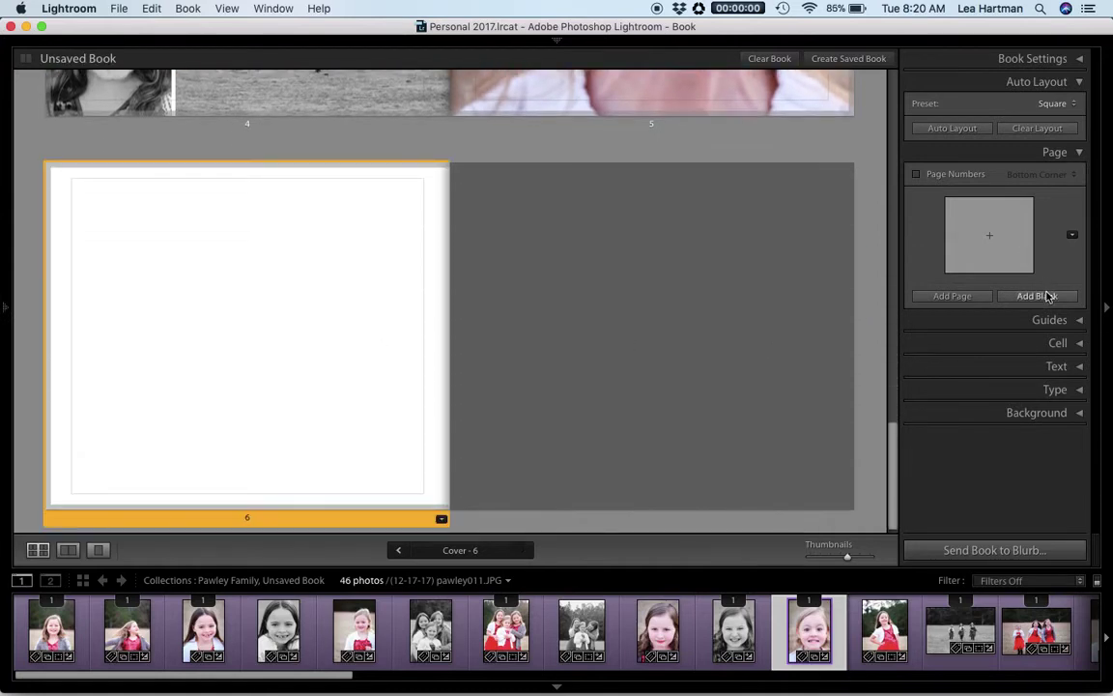
pyautogui.scroll(-1, 422, 373)
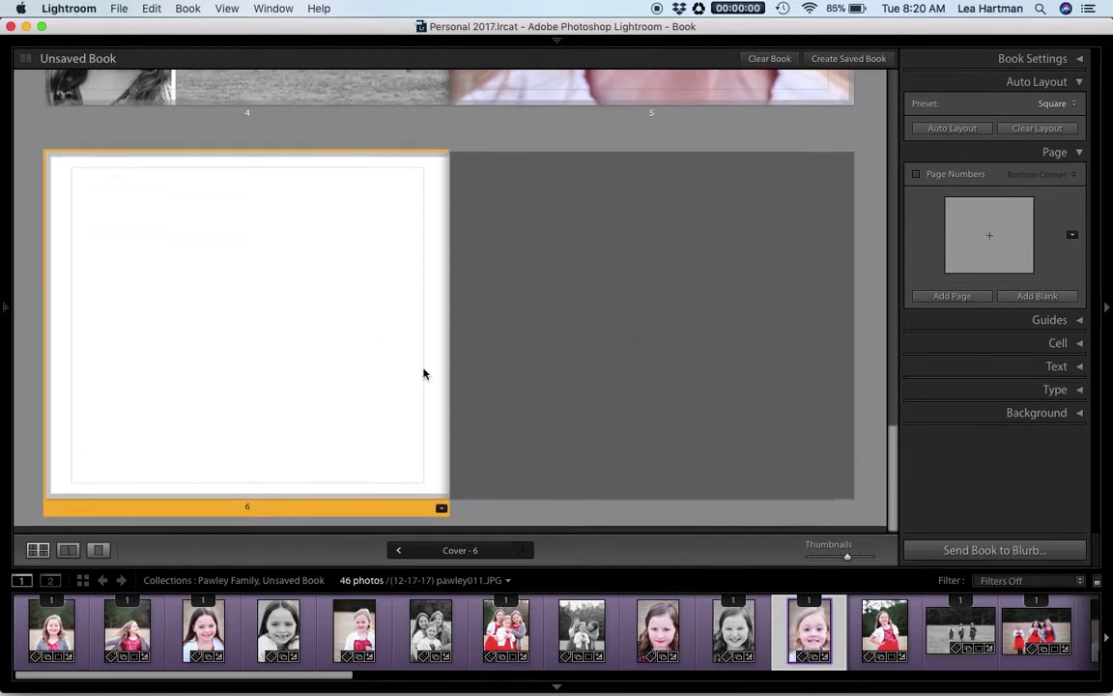
pyautogui.click(958, 296)
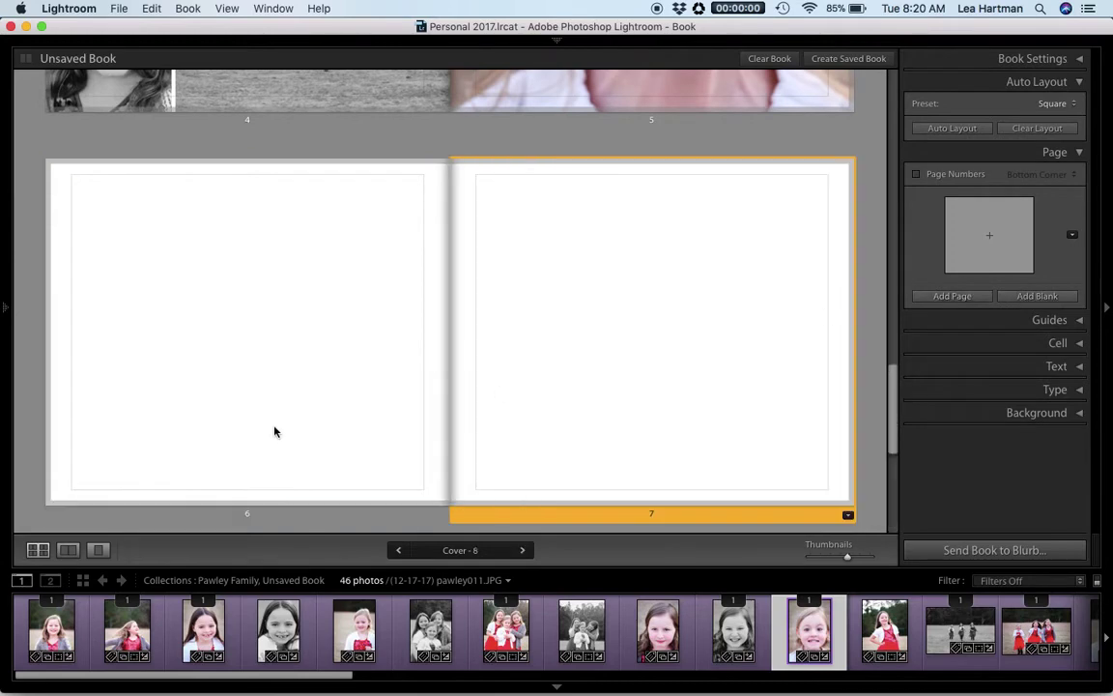
# Apply the Two-Page Spreads layout with one large photo across the gutter and a small photo at the upper right to pages 6 and 7
pyautogui.scroll(-5, 274, 432)
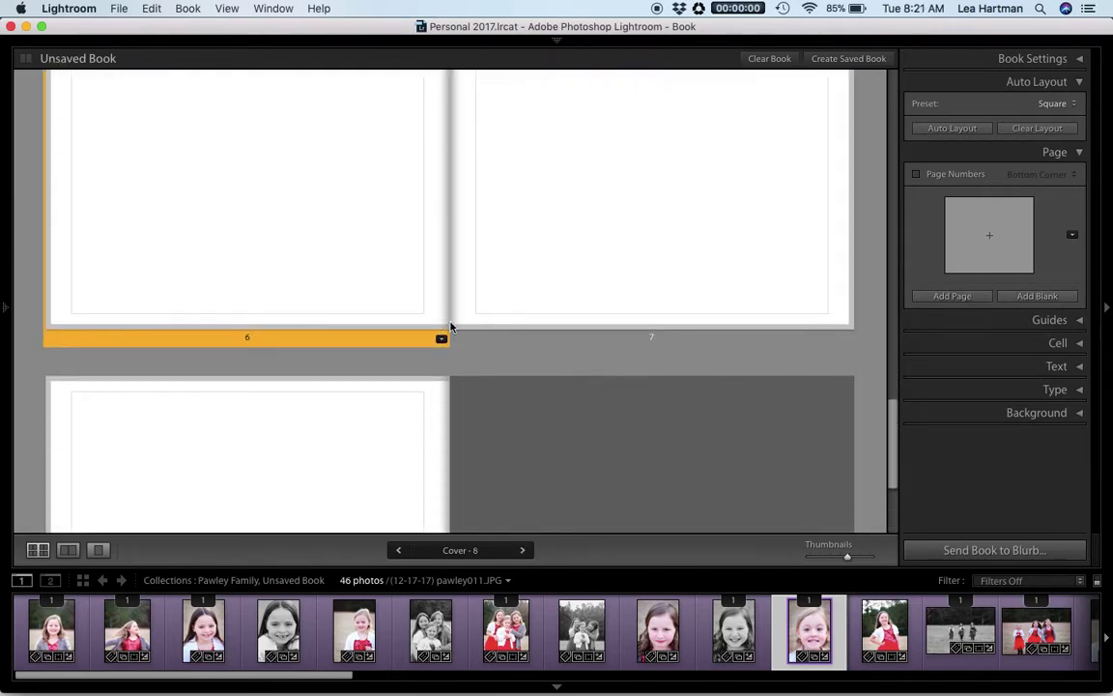
pyautogui.click(441, 339)
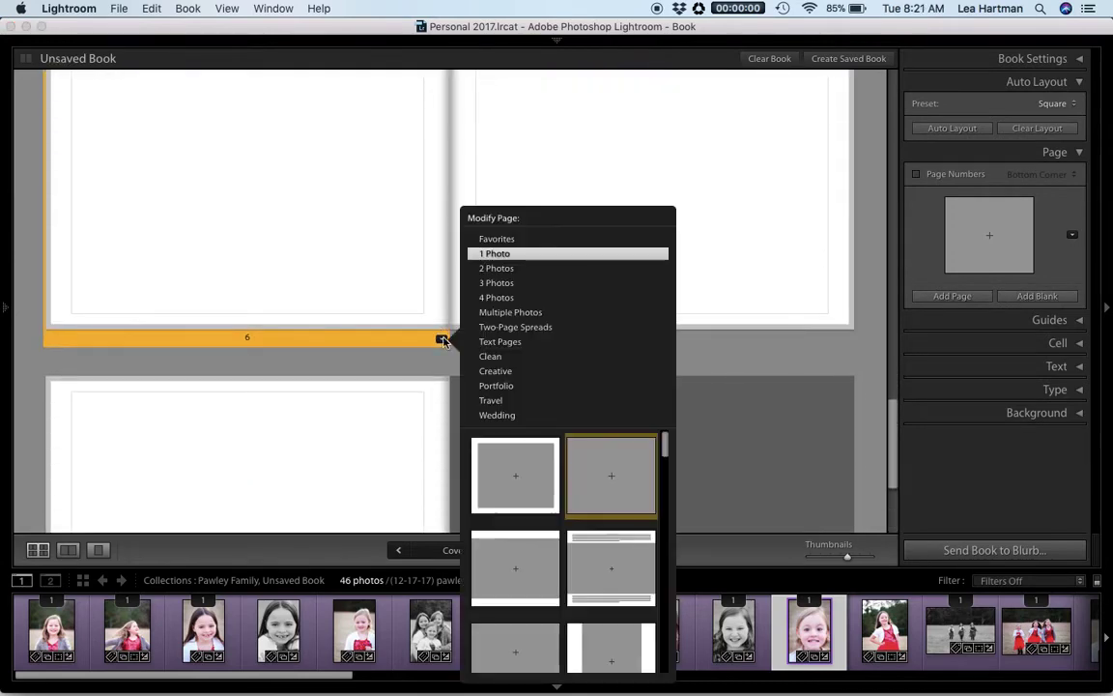
pyautogui.click(510, 328)
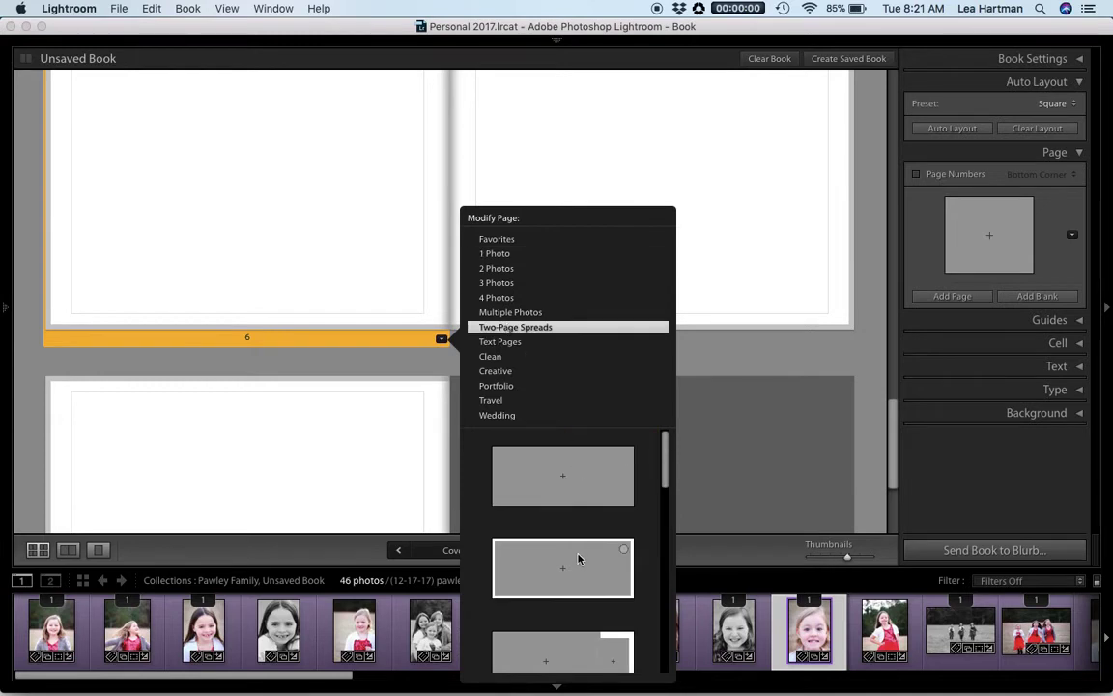
pyautogui.scroll(-2, 578, 559)
pyautogui.scroll(-2, 578, 558)
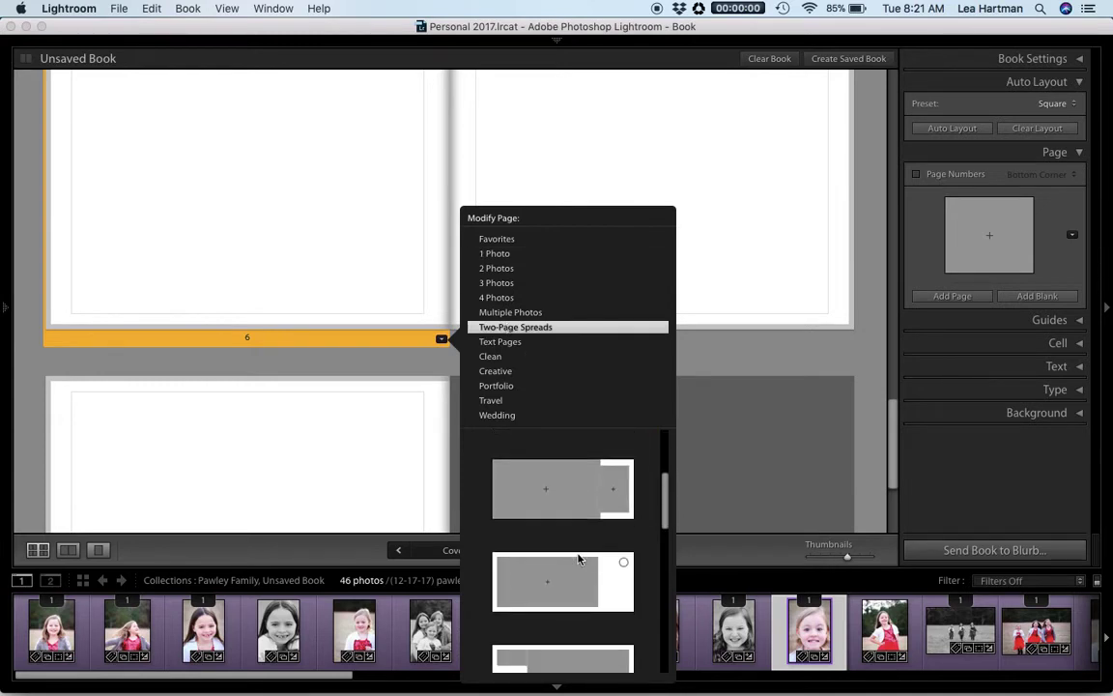
pyautogui.scroll(-5, 578, 558)
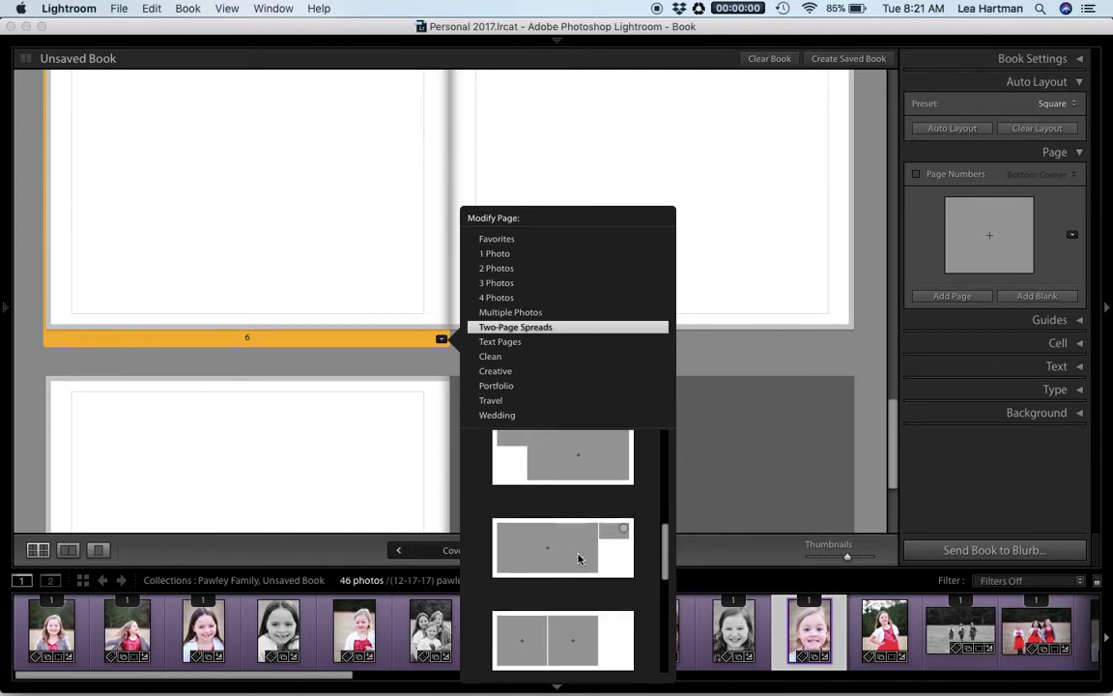
pyautogui.scroll(10, 578, 559)
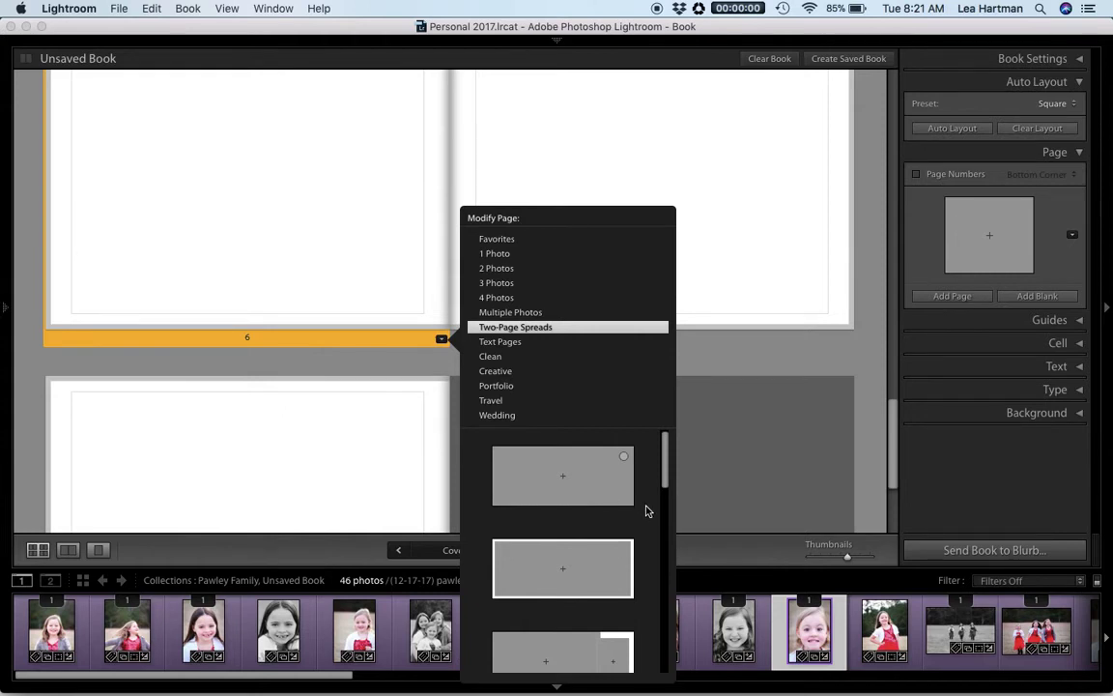
pyautogui.scroll(-2, 647, 512)
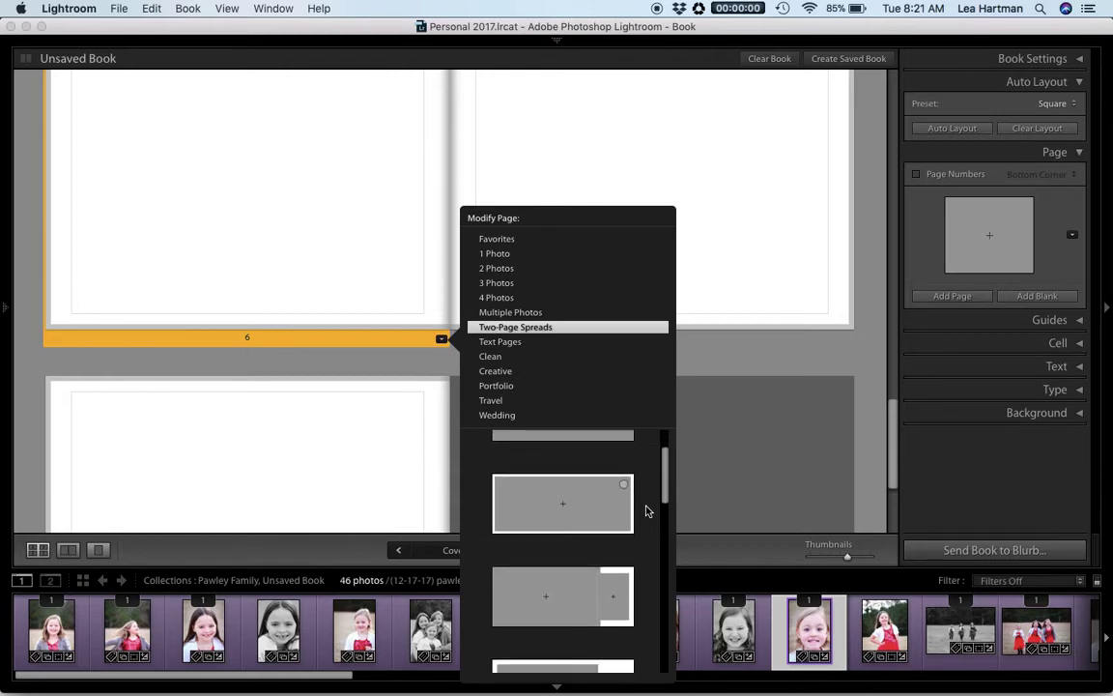
pyautogui.scroll(-3, 648, 511)
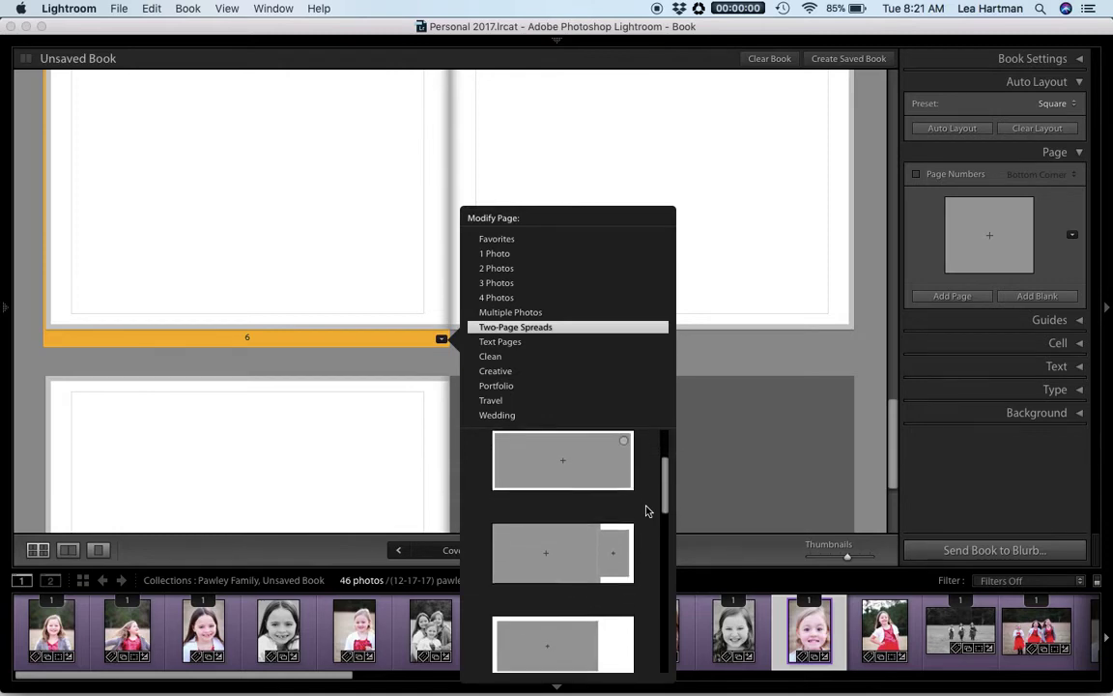
pyautogui.scroll(-6, 648, 511)
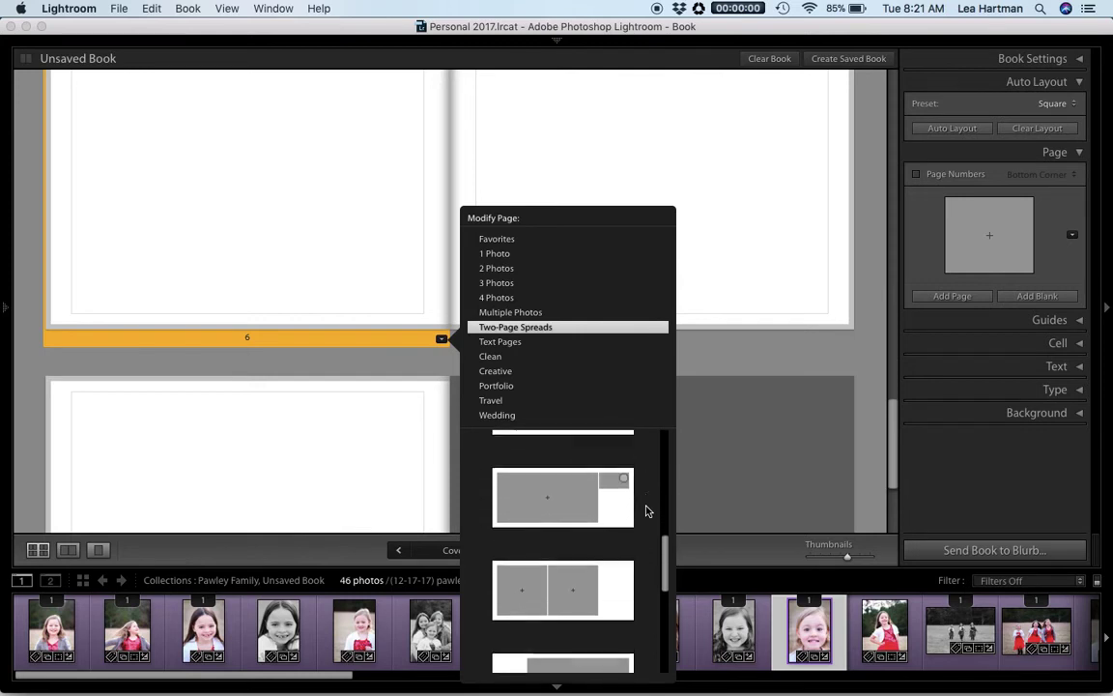
pyautogui.scroll(4, 648, 512)
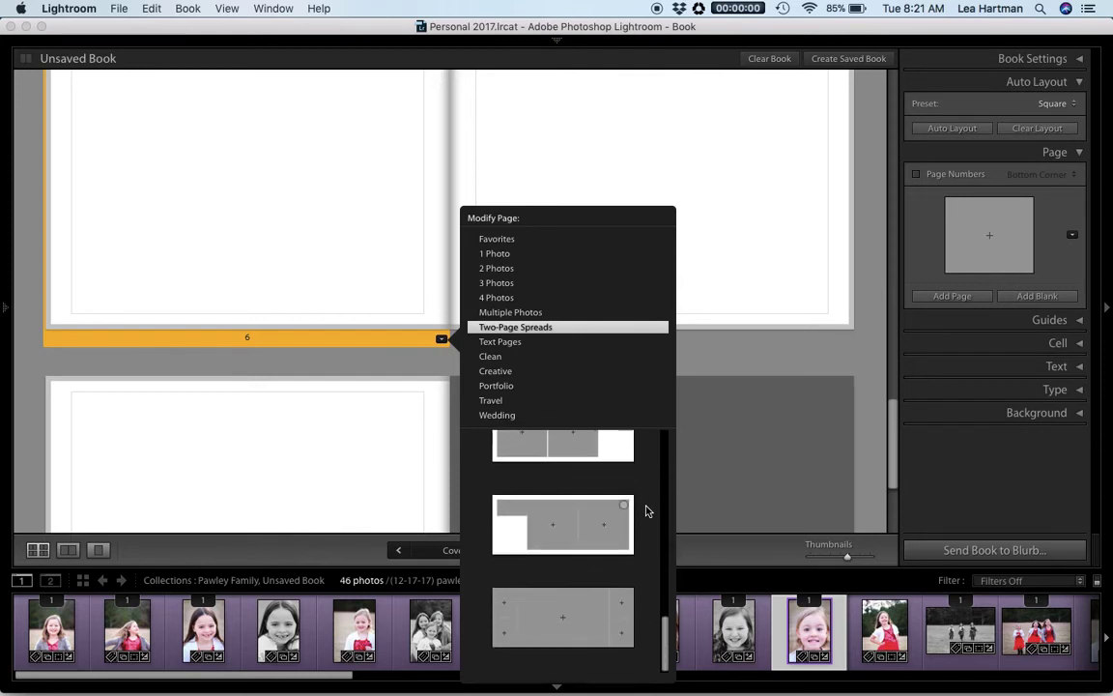
pyautogui.scroll(2, 647, 511)
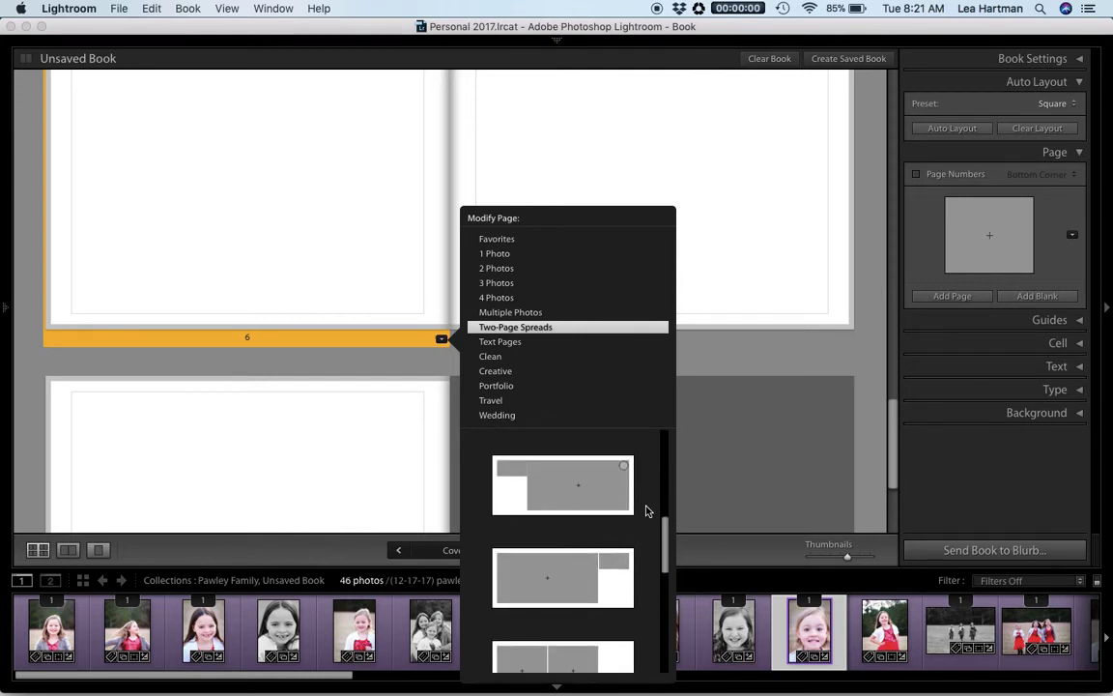
pyautogui.click(571, 588)
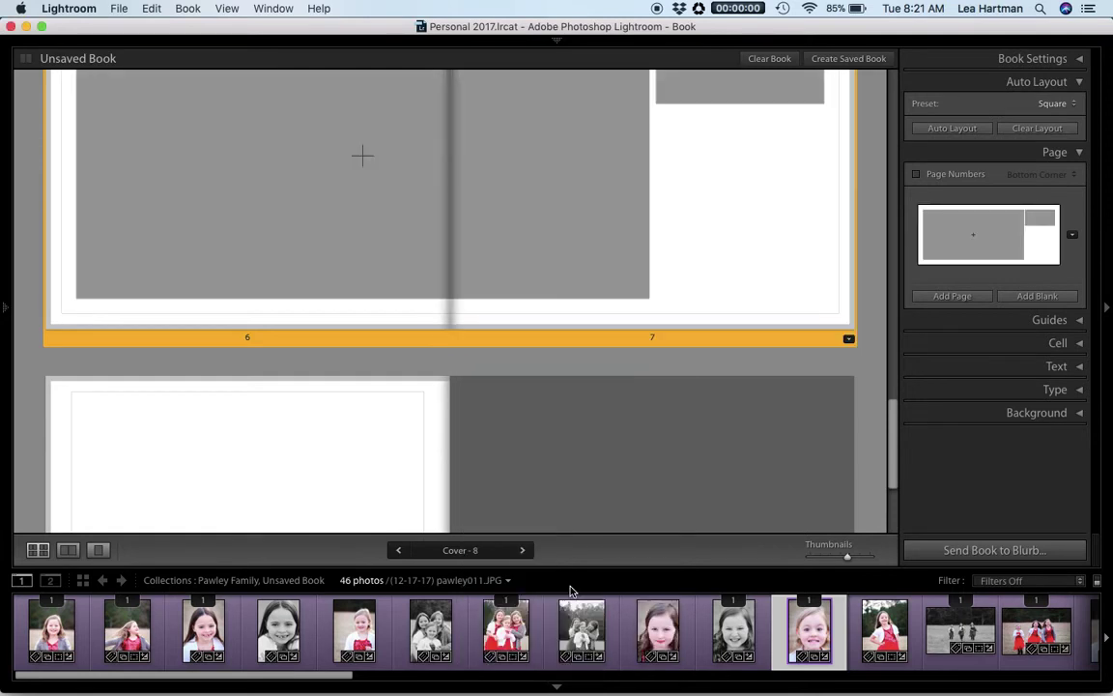
pyautogui.scroll(3, 653, 405)
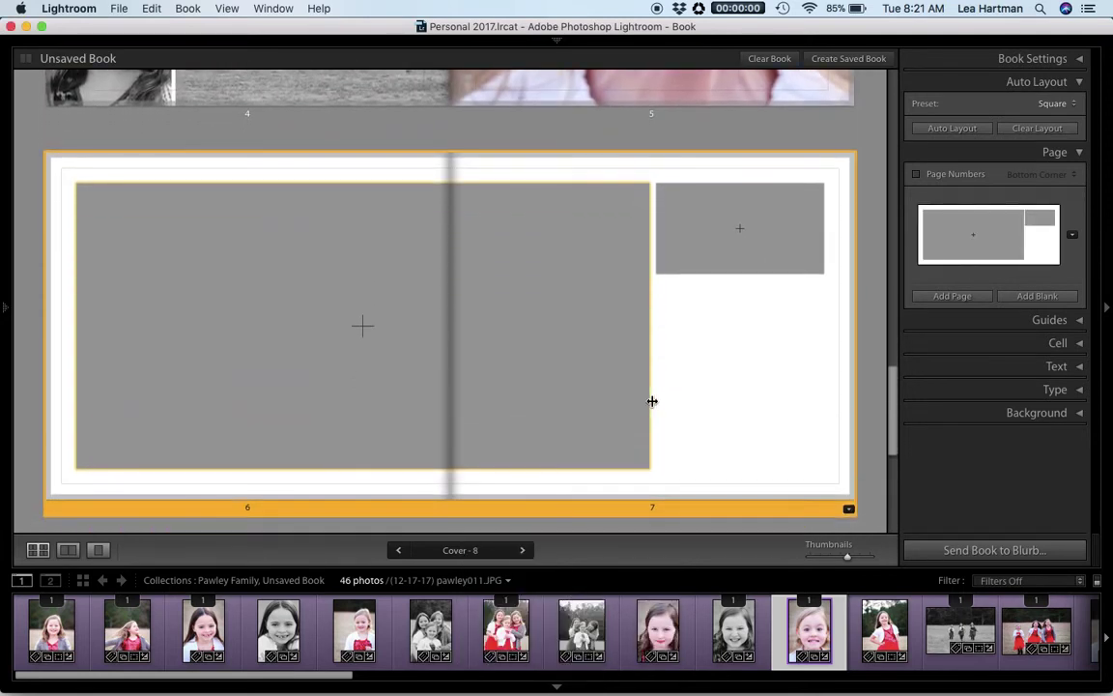
# Place the closer color shot of the woman walking hand in hand with three girls in the large cell across pages 6 and 7
pyautogui.hscroll(2, 502, 635)
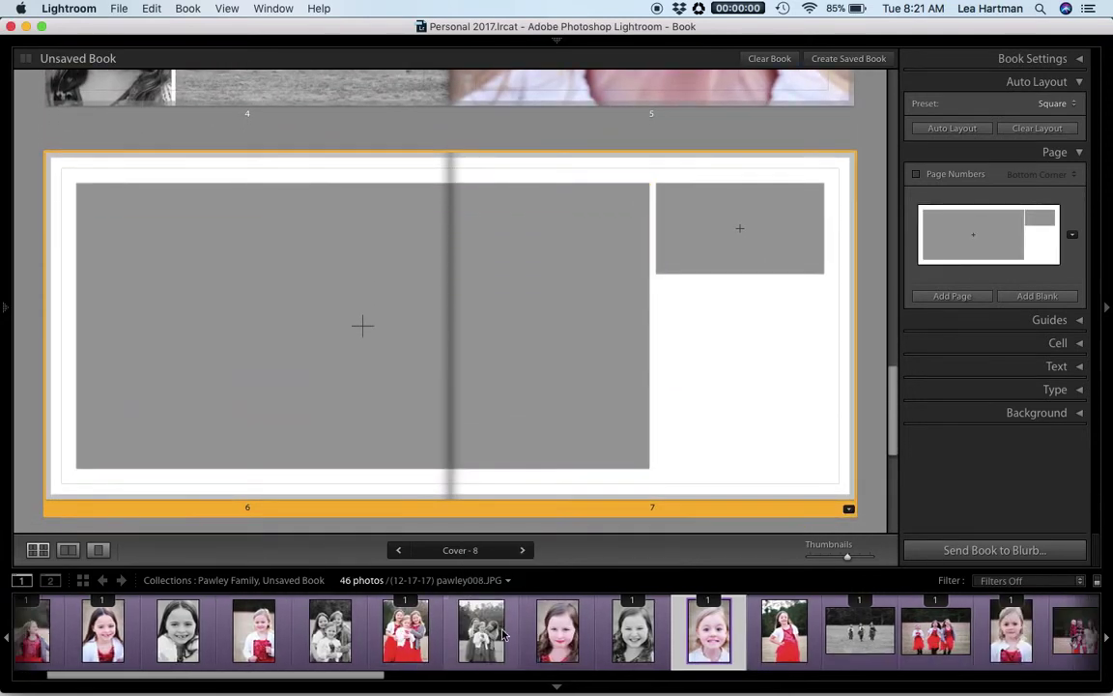
pyautogui.hscroll(12, 502, 635)
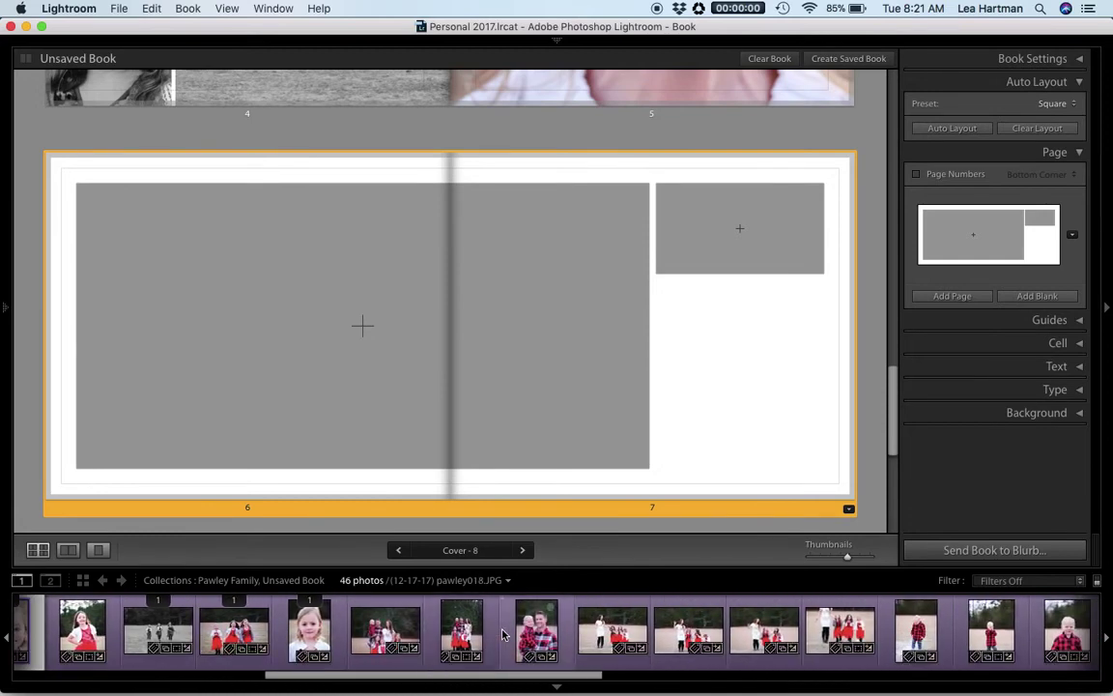
pyautogui.hscroll(4, 501, 635)
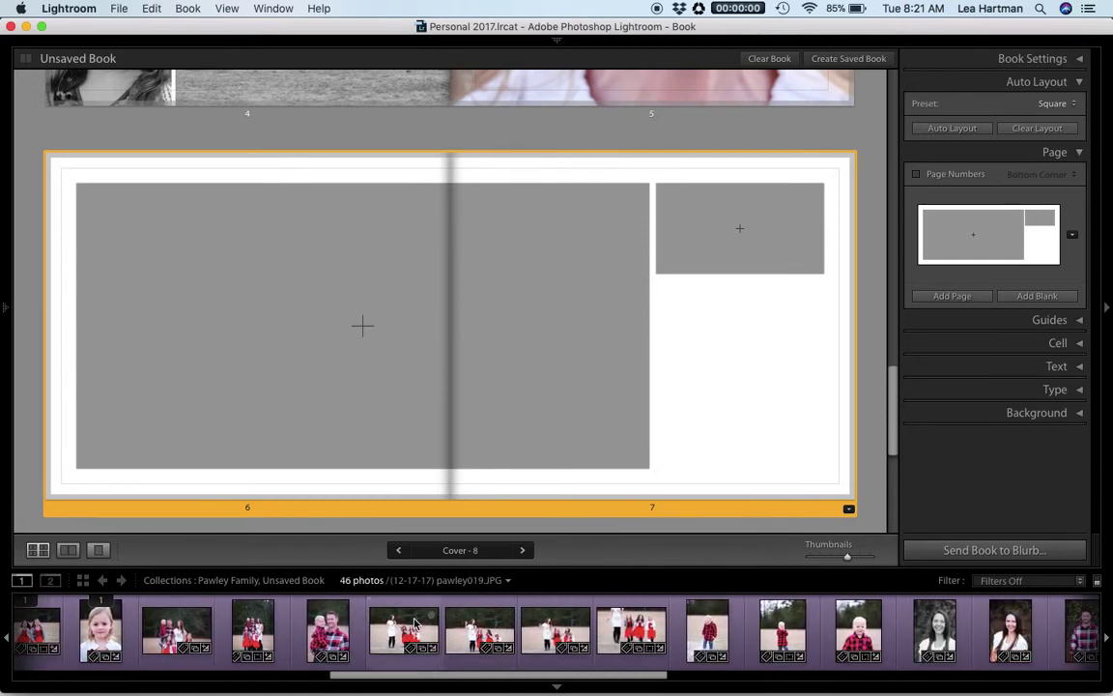
pyautogui.hscroll(2, 416, 623)
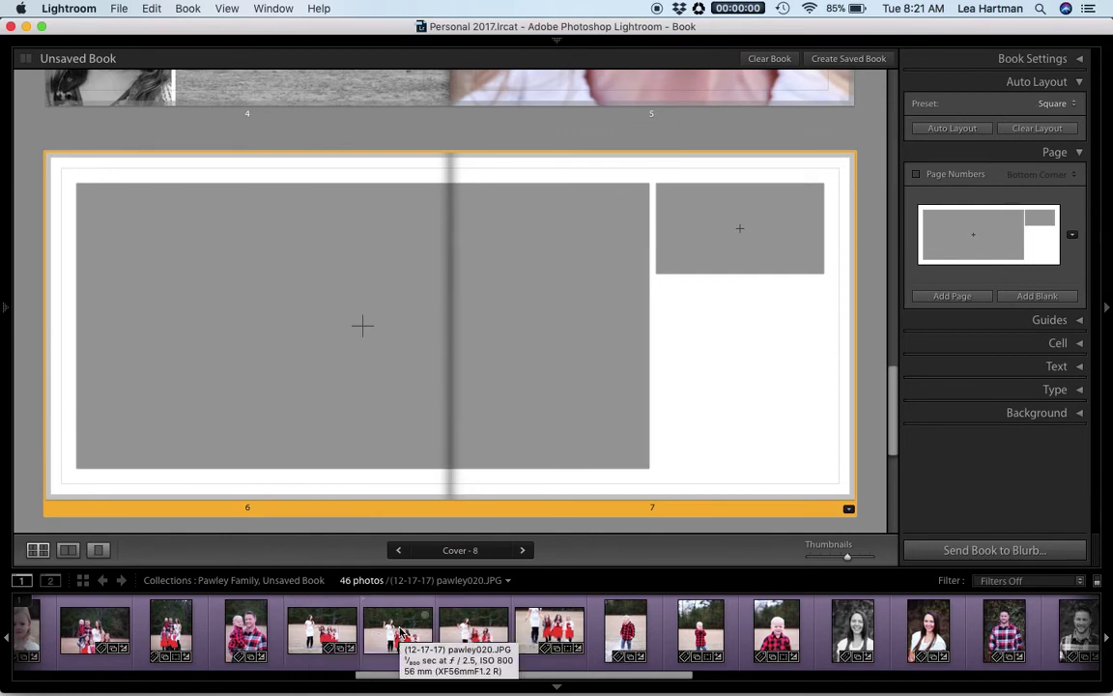
pyautogui.moveTo(549, 630); pyautogui.dragTo(331, 377)
pyautogui.click(410, 334)
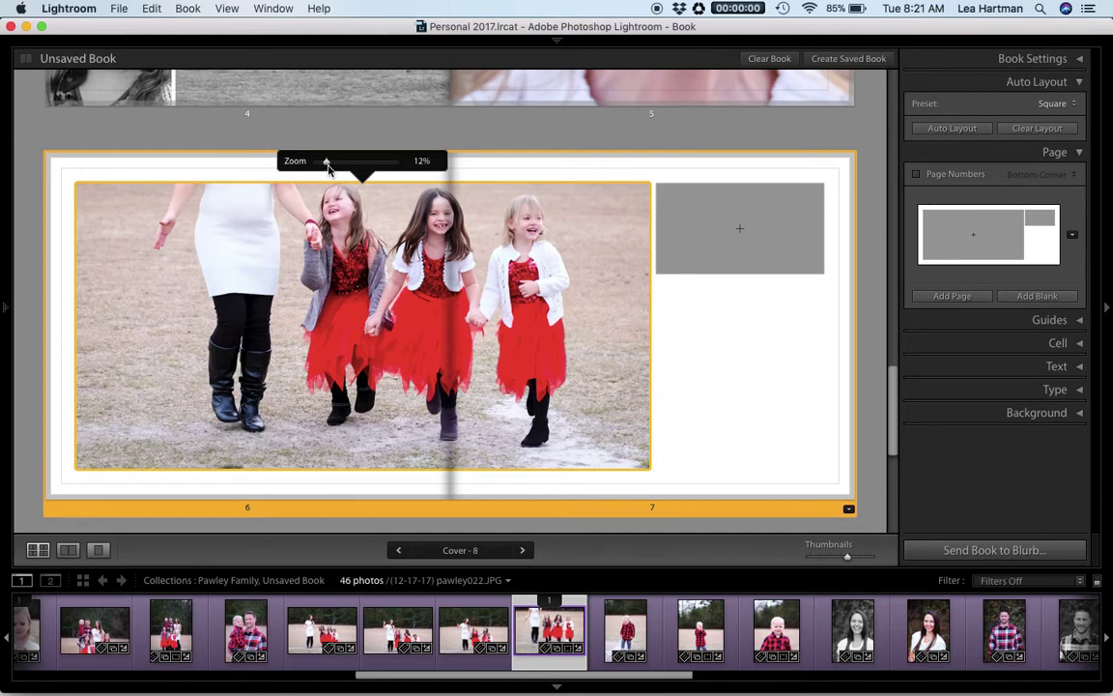
# Zoom the large spread photo to 17% and reposition it so the girls' heads have background above them and their skirts show fully
pyautogui.moveTo(328, 168); pyautogui.dragTo(330, 168)
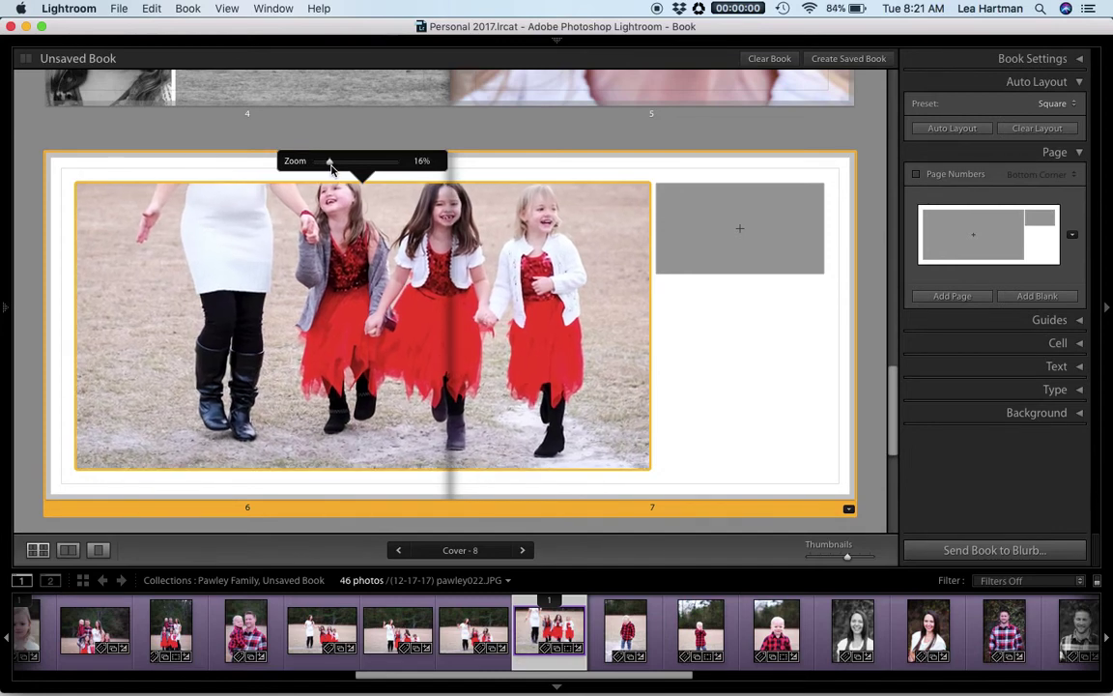
pyautogui.moveTo(384, 274); pyautogui.dragTo(346, 318)
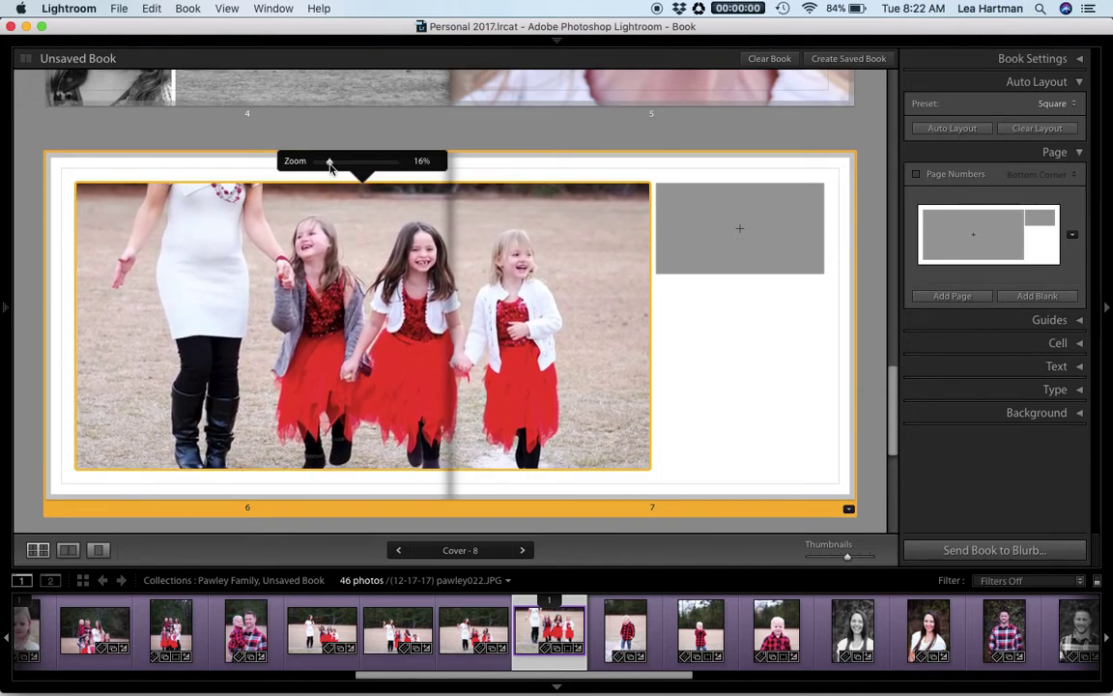
pyautogui.moveTo(329, 164); pyautogui.dragTo(331, 164)
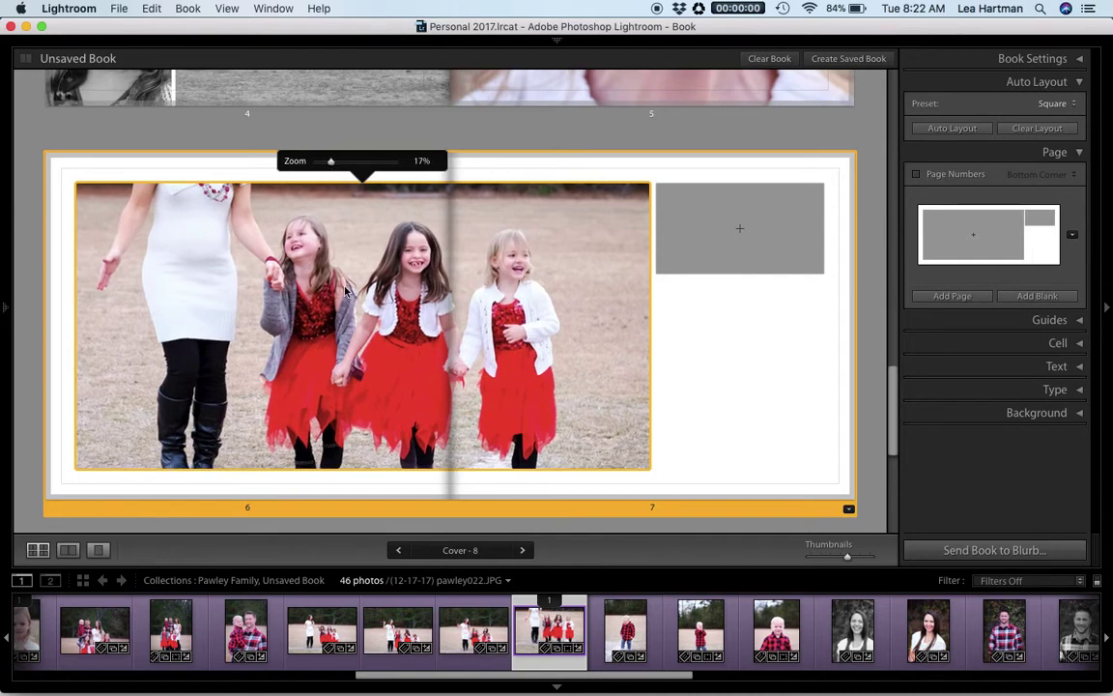
pyautogui.moveTo(345, 290); pyautogui.dragTo(350, 266)
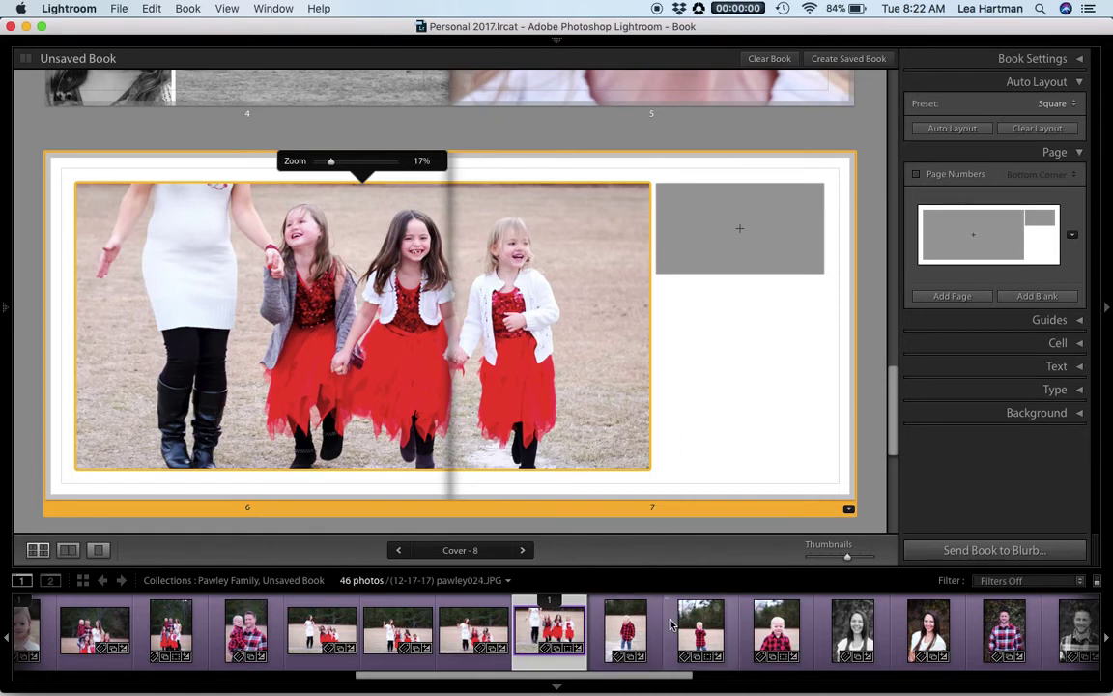
# Place the wider shot of the woman waving beside the three girls in page 7's small cell, and shrink the page thumbnails to a whole-book overview
pyautogui.click(474, 628)
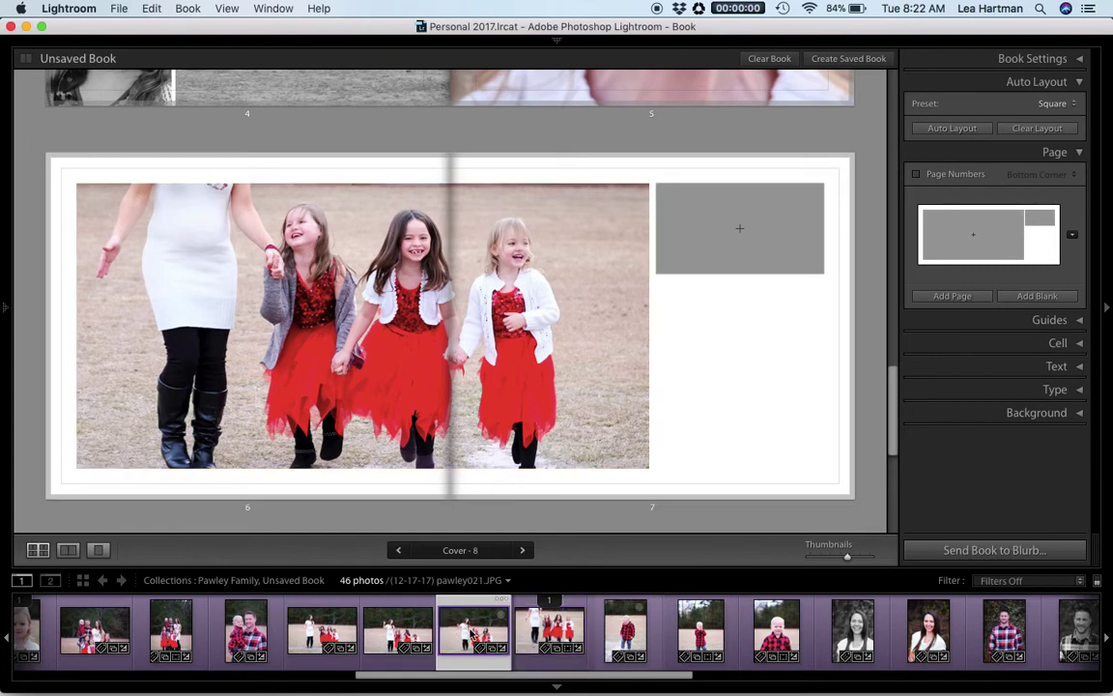
pyautogui.moveTo(392, 628); pyautogui.dragTo(723, 232)
pyautogui.click(756, 343)
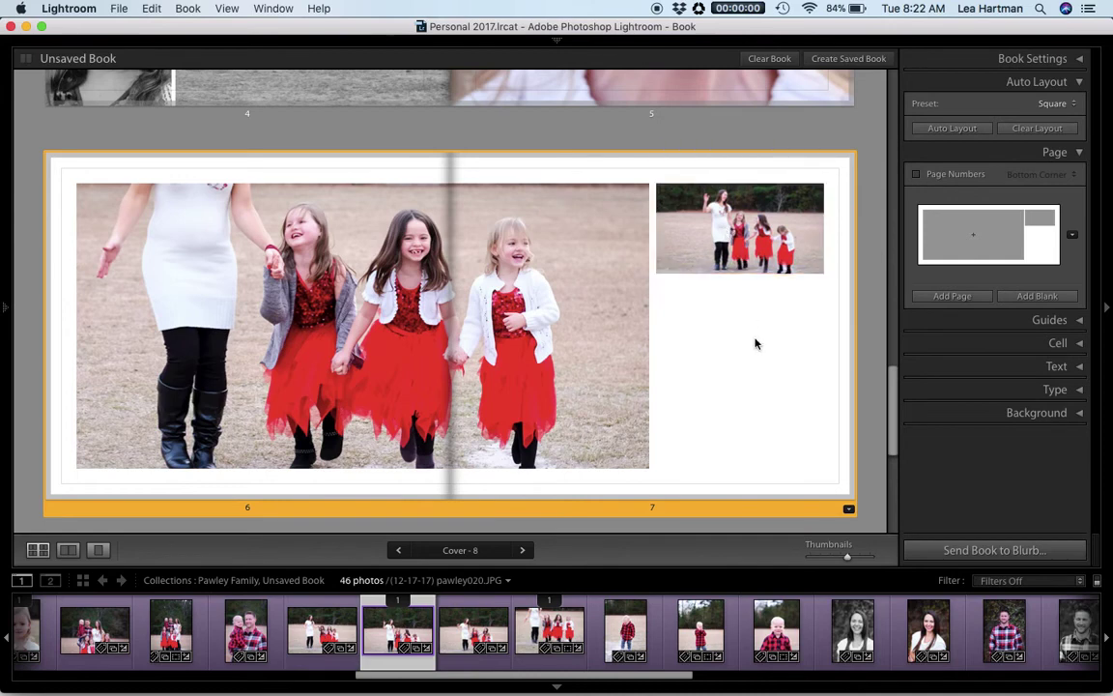
pyautogui.scroll(-5, 755, 343)
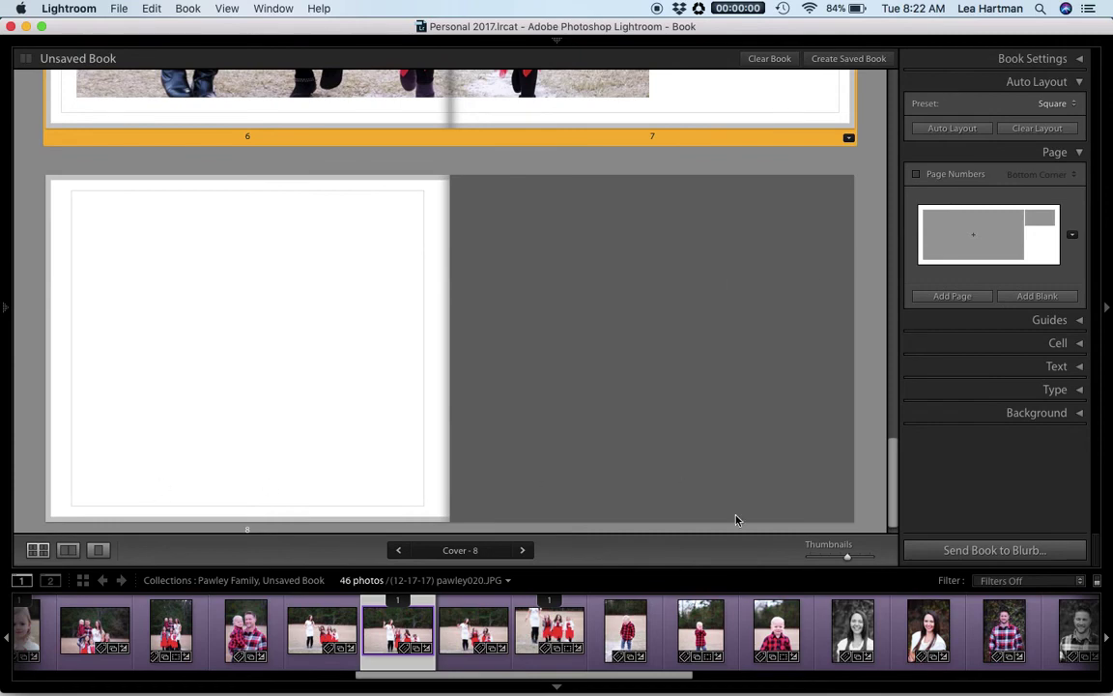
pyautogui.moveTo(847, 556); pyautogui.dragTo(825, 559)
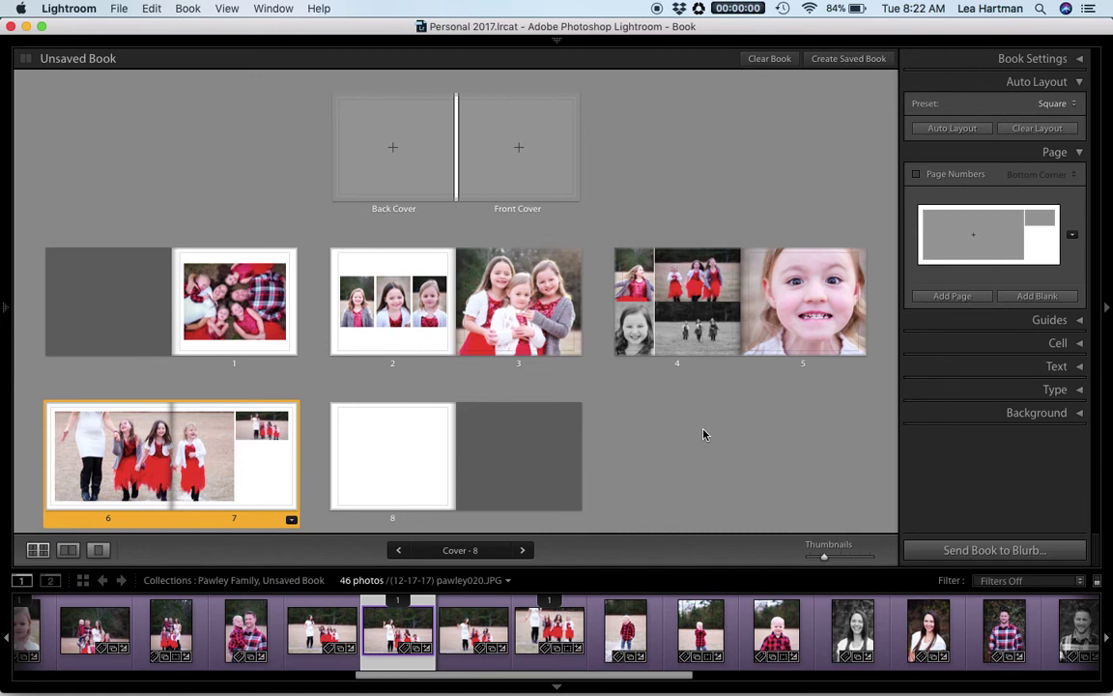
# Start sending the book to Blurb, enter the family's name as the book title, and cancel the purchase
pyautogui.click(1003, 550)
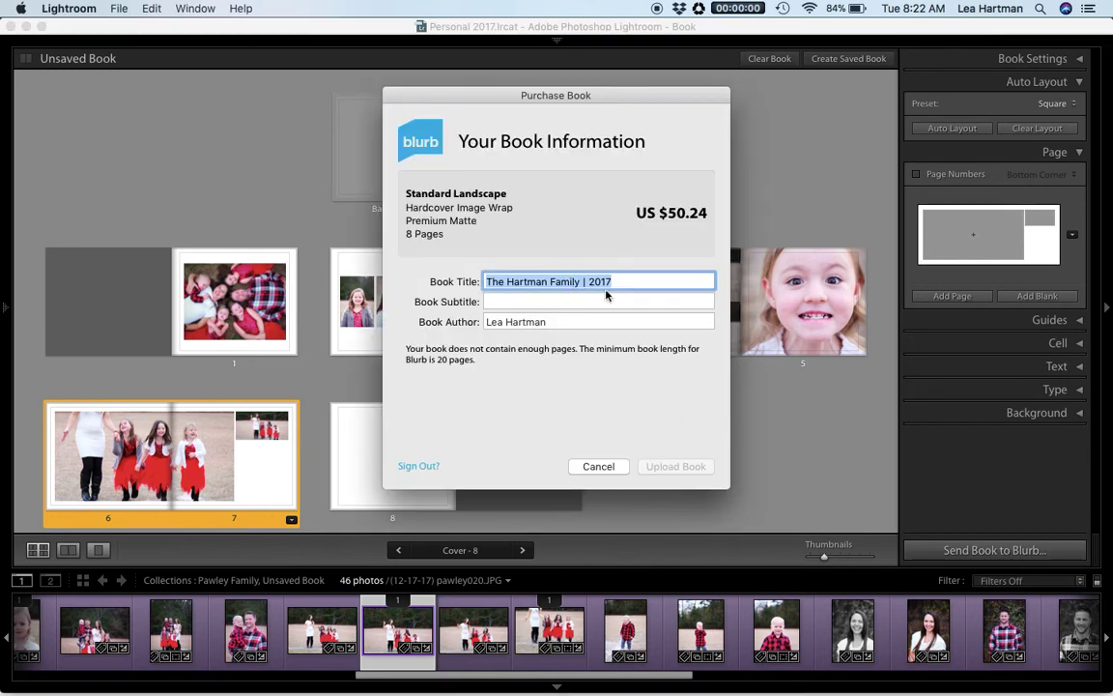
pyautogui.write('Pawley ')
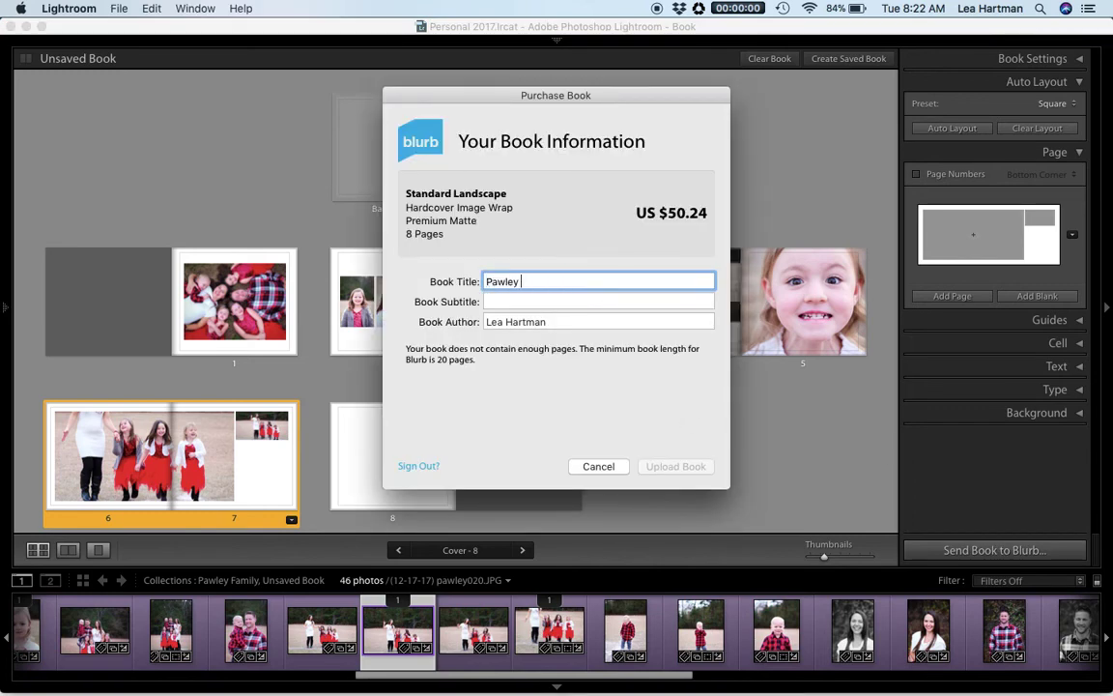
pyautogui.write('Family')
pyautogui.click(530, 301)
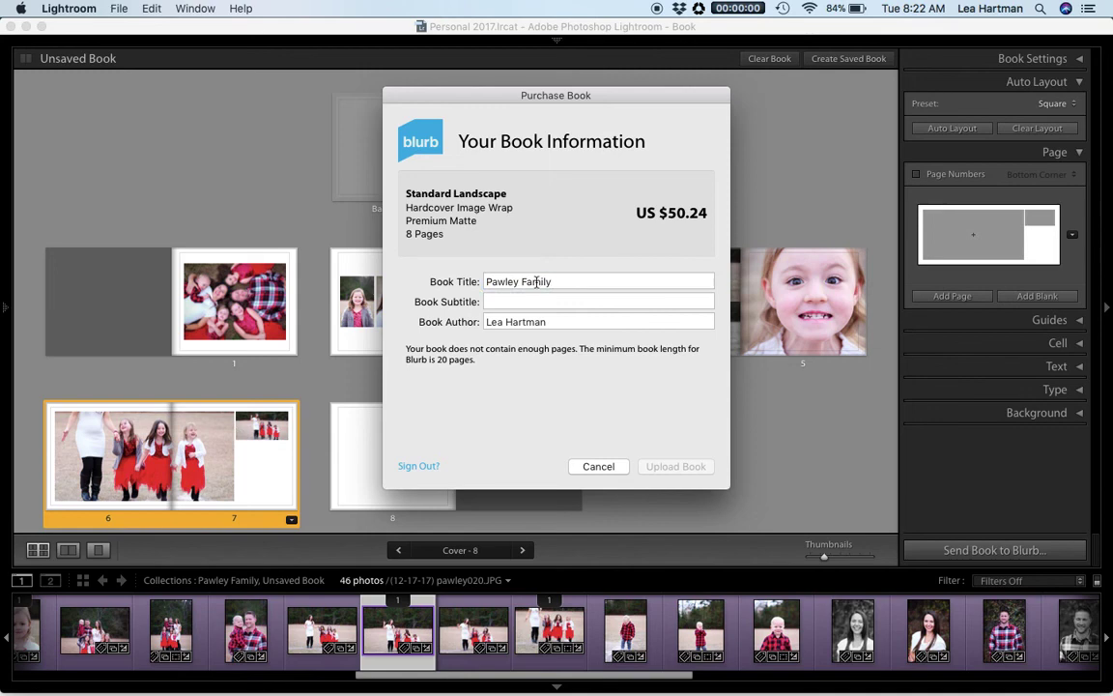
pyautogui.click(598, 466)
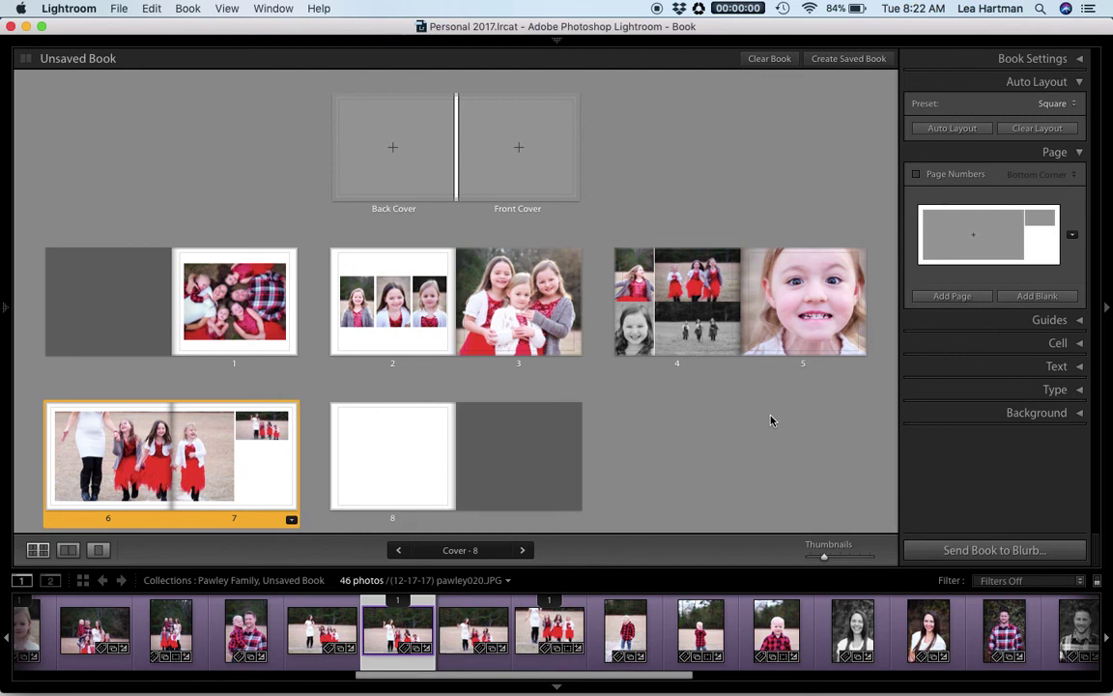
pyautogui.click(666, 449)
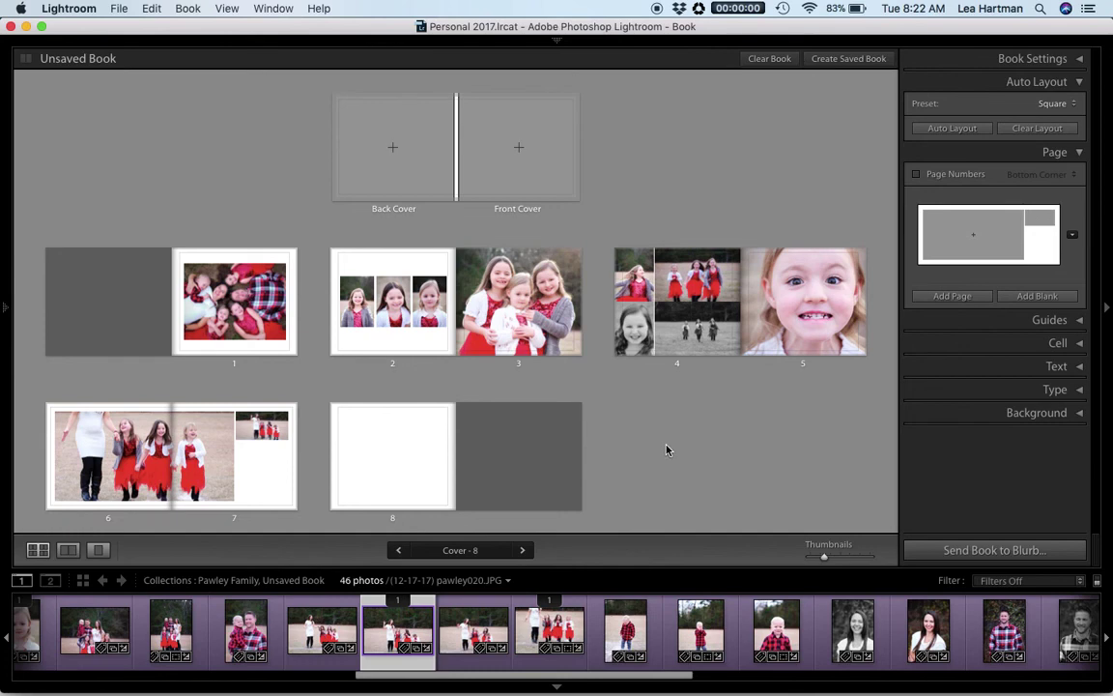
pyautogui.scroll(-2, 666, 450)
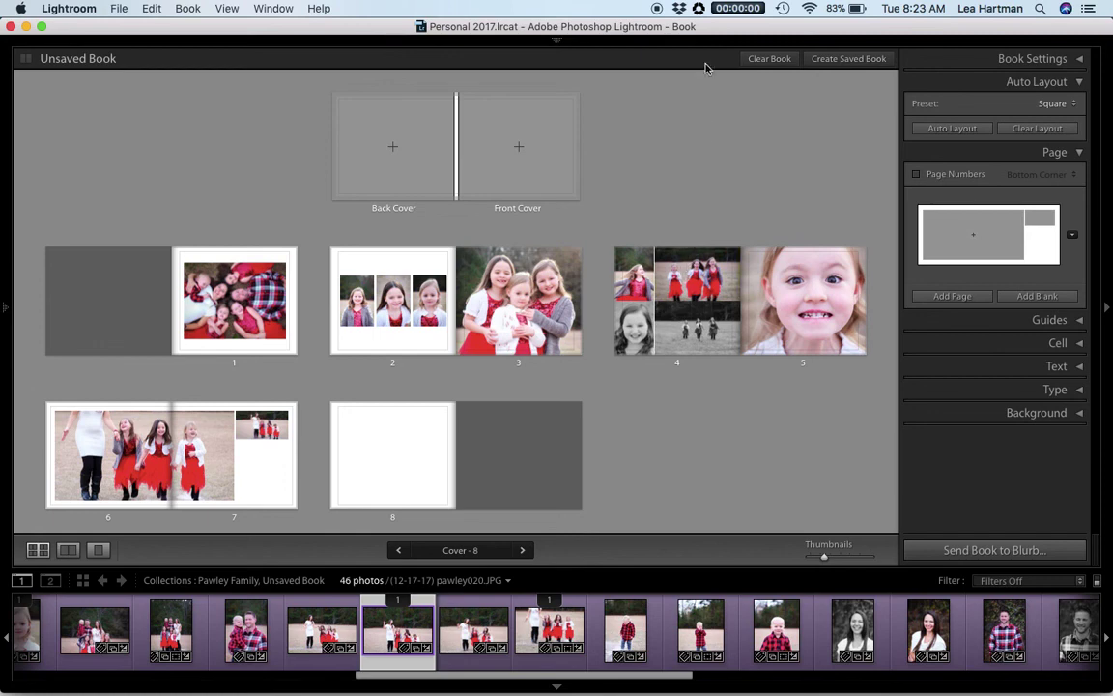
pyautogui.moveTo(708, 46)
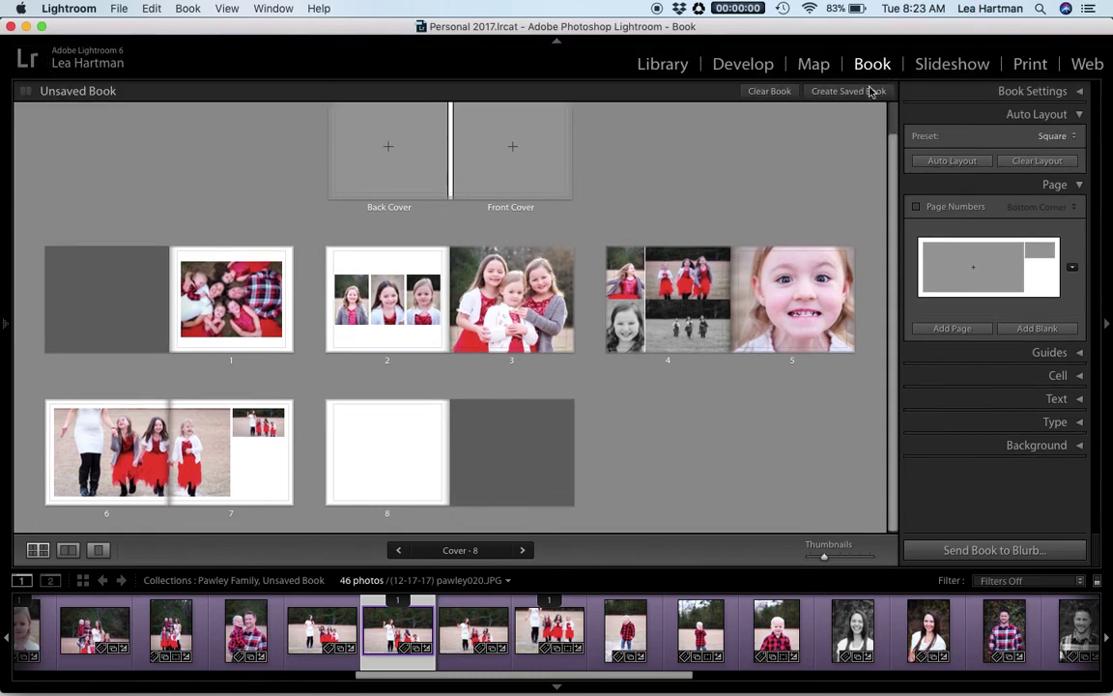